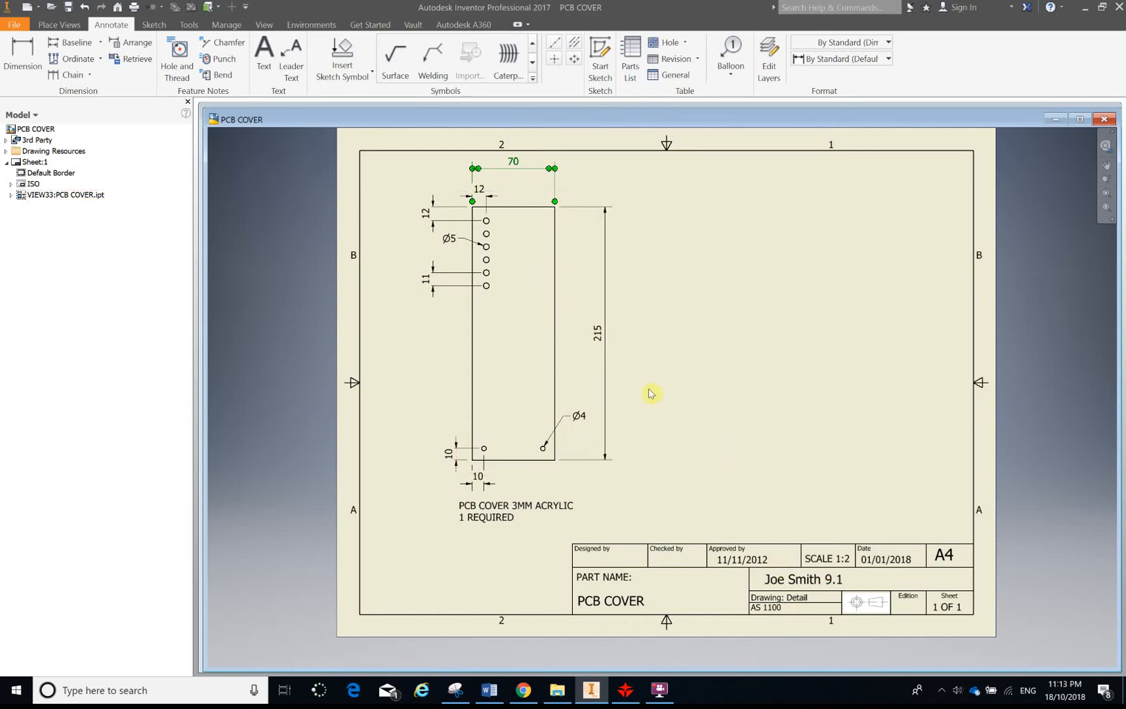
Review the PCB cover assignment instructions in the Teams class notebook, then return to the drawing
{"action": "left_click", "coordinate": [527, 692]}
{"action": "scroll", "coordinate": [555, 350], "scroll_direction": "up", "scroll_amount": 5}
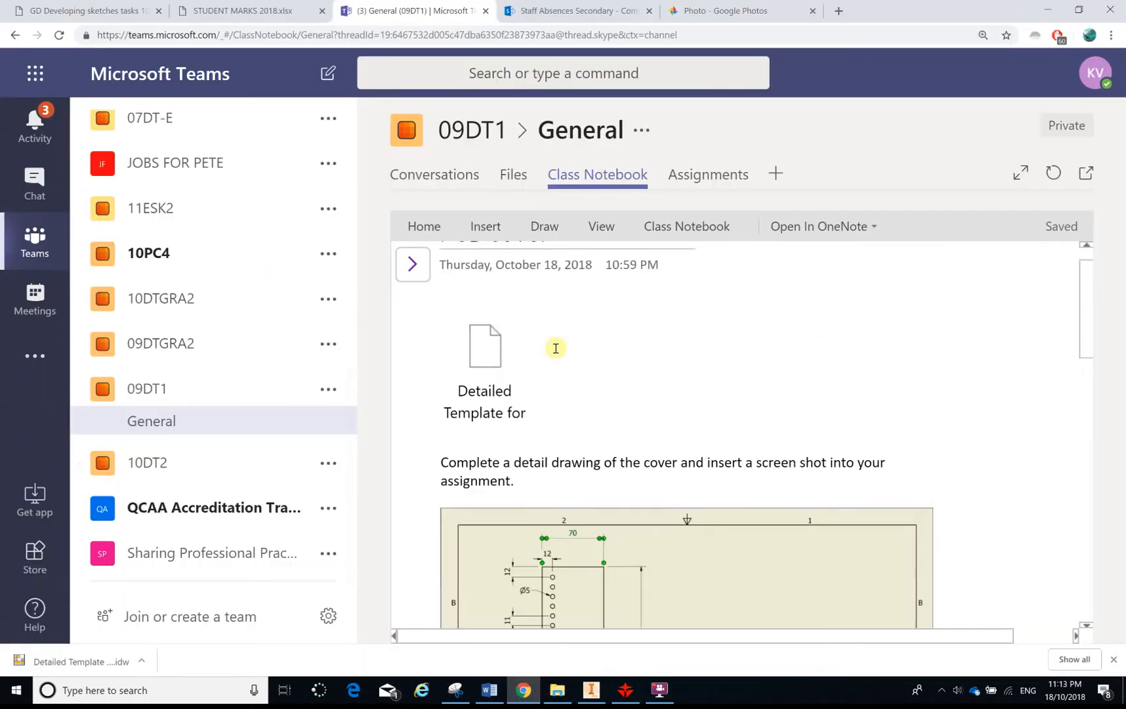
{"action": "left_click", "coordinate": [411, 265]}
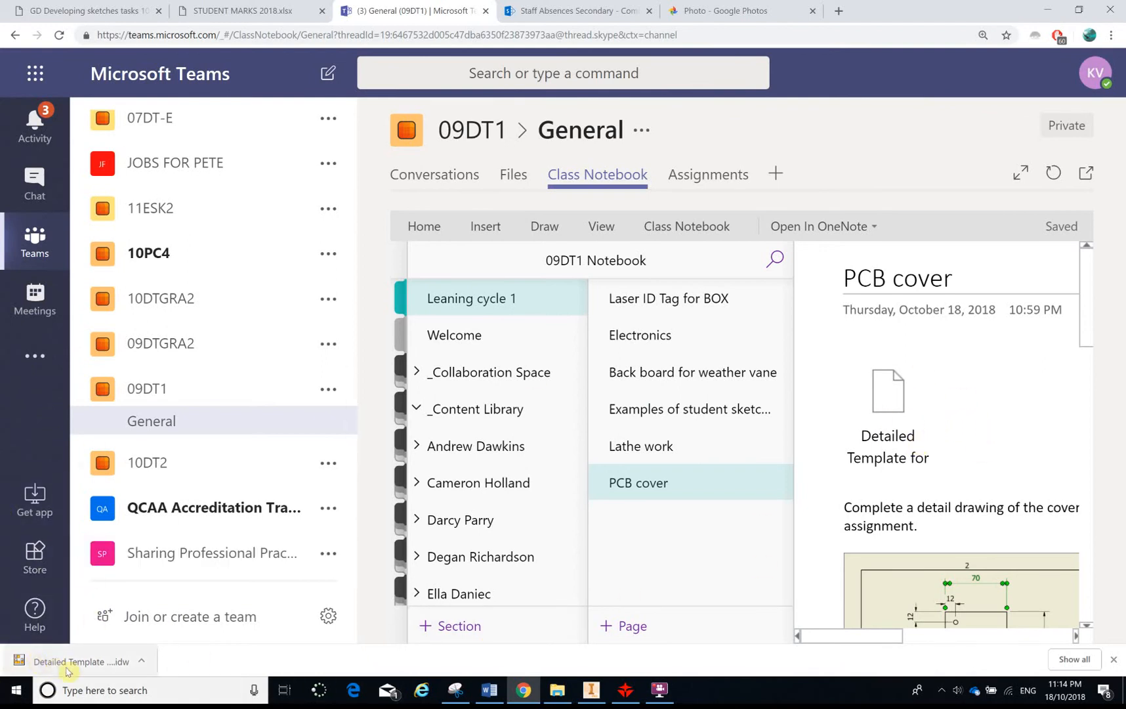
{"action": "left_click", "coordinate": [594, 693]}
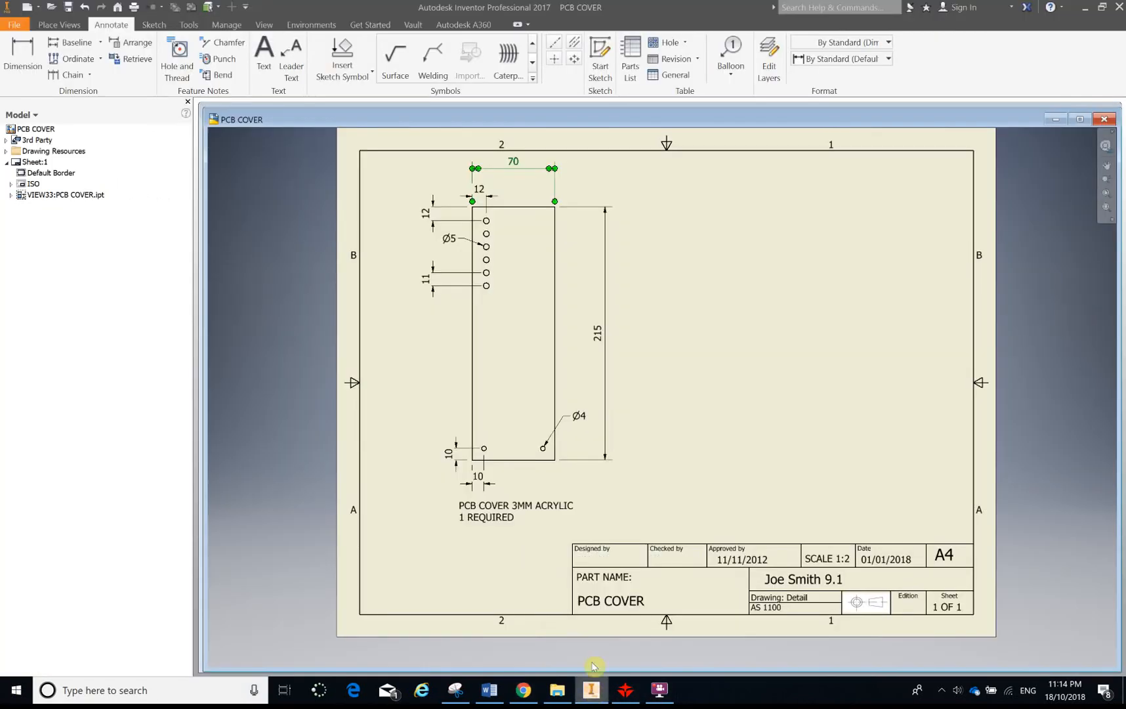
Start a base view of the PCB COVER part and orient it to the top view
{"action": "scroll", "coordinate": [654, 509], "scroll_direction": "up", "scroll_amount": 3}
{"action": "scroll", "coordinate": [646, 515], "scroll_direction": "down", "scroll_amount": 5}
{"action": "scroll", "coordinate": [651, 490], "scroll_direction": "up", "scroll_amount": 2}
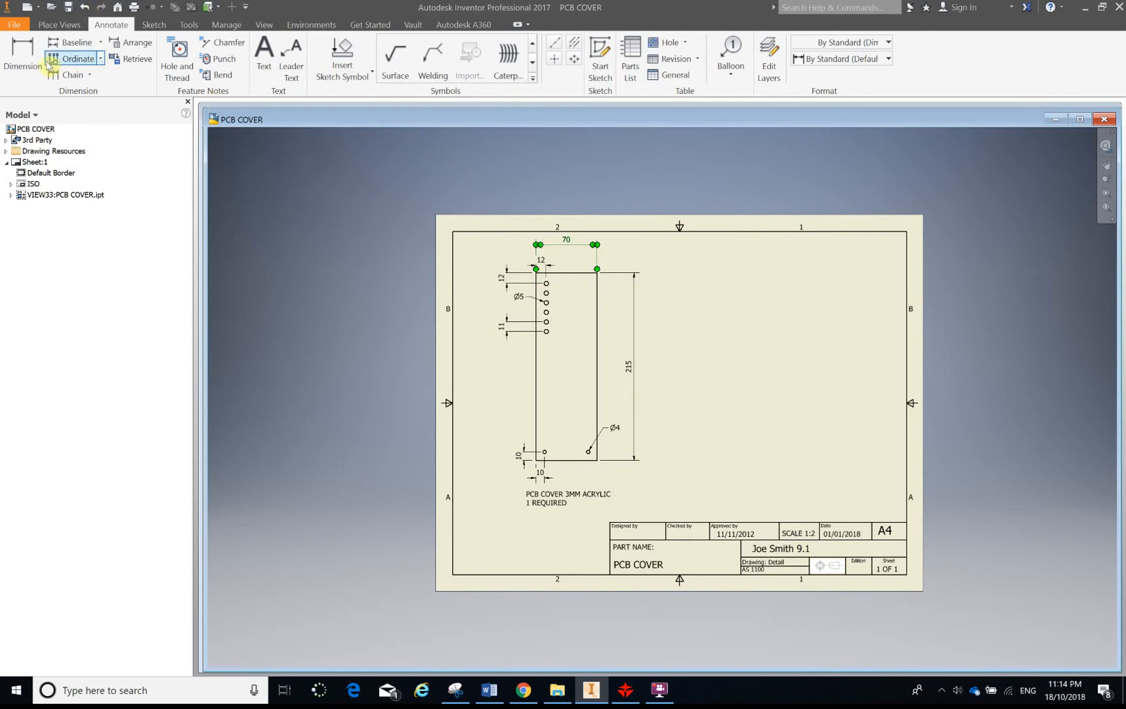
{"action": "left_click", "coordinate": [59, 25]}
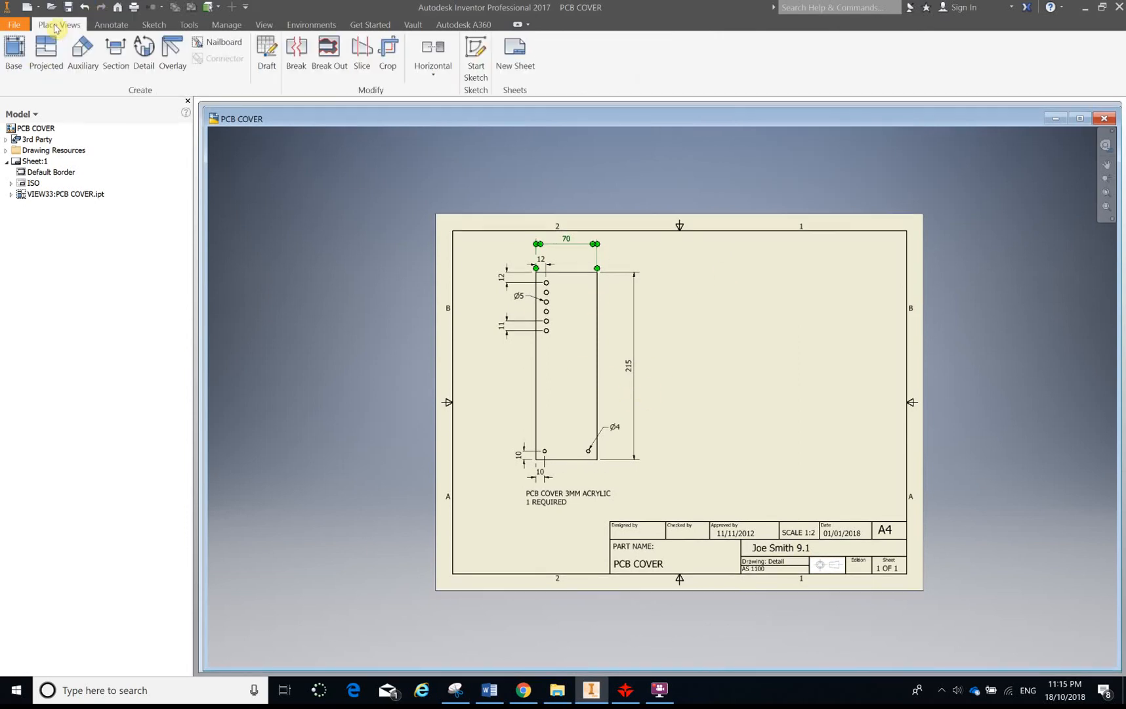
{"action": "left_click", "coordinate": [13, 54]}
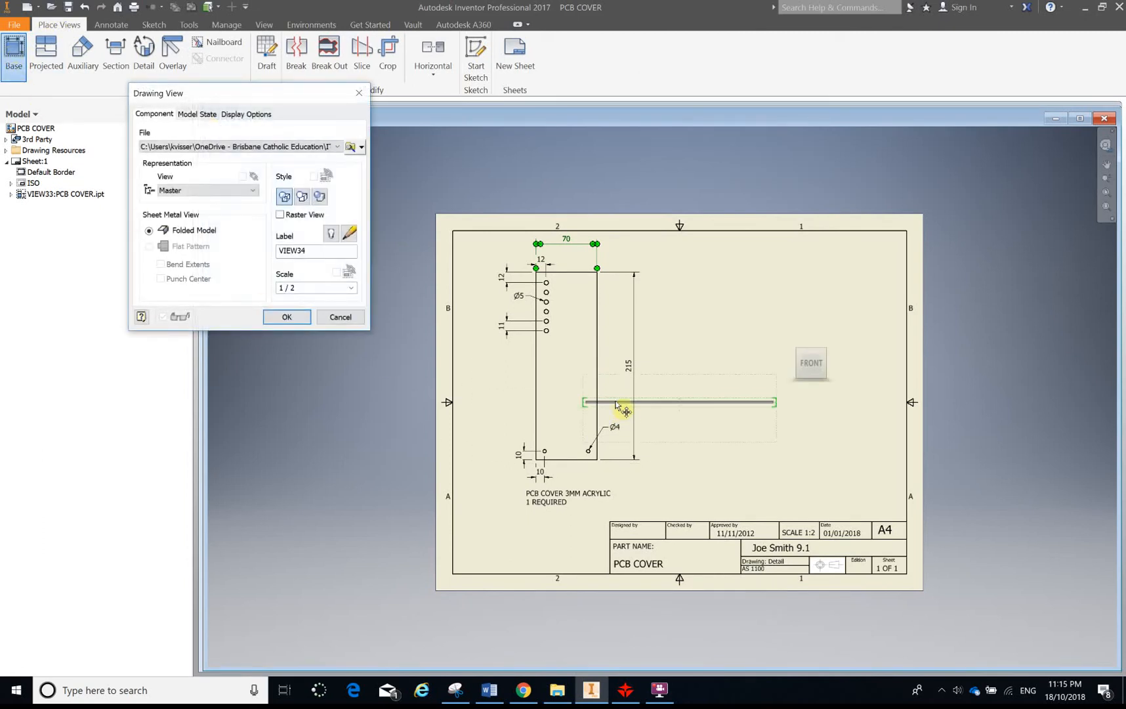
{"action": "left_click", "coordinate": [813, 343]}
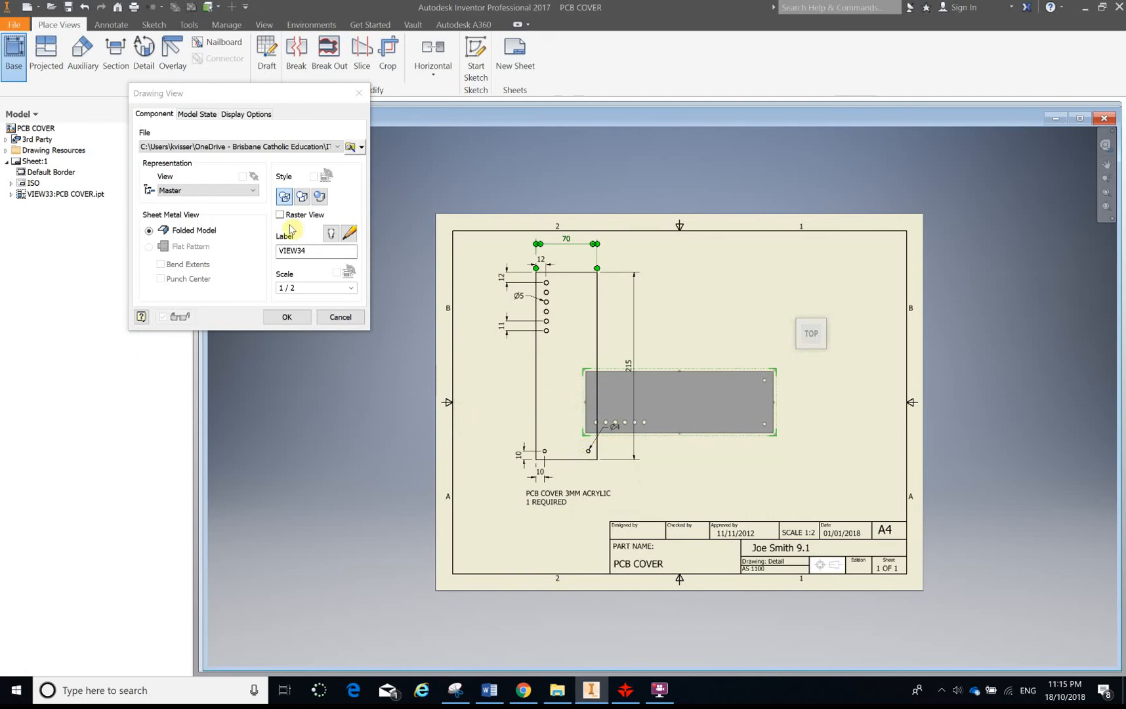
{"action": "left_click", "coordinate": [352, 147]}
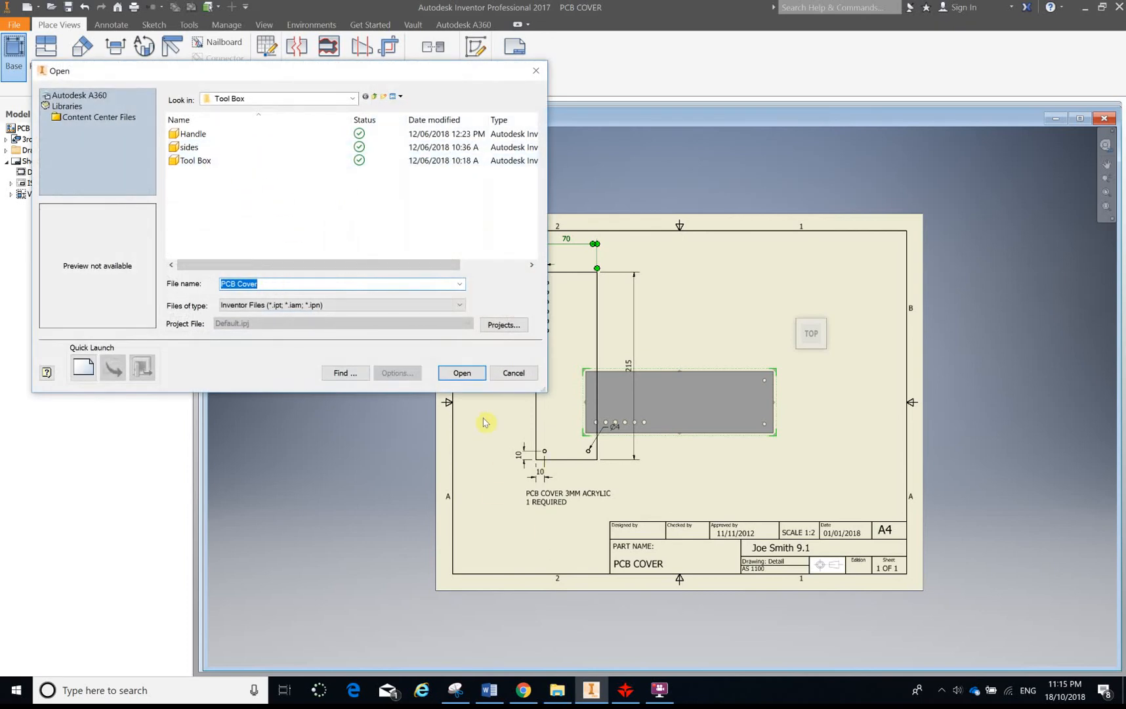
{"action": "left_click", "coordinate": [499, 372]}
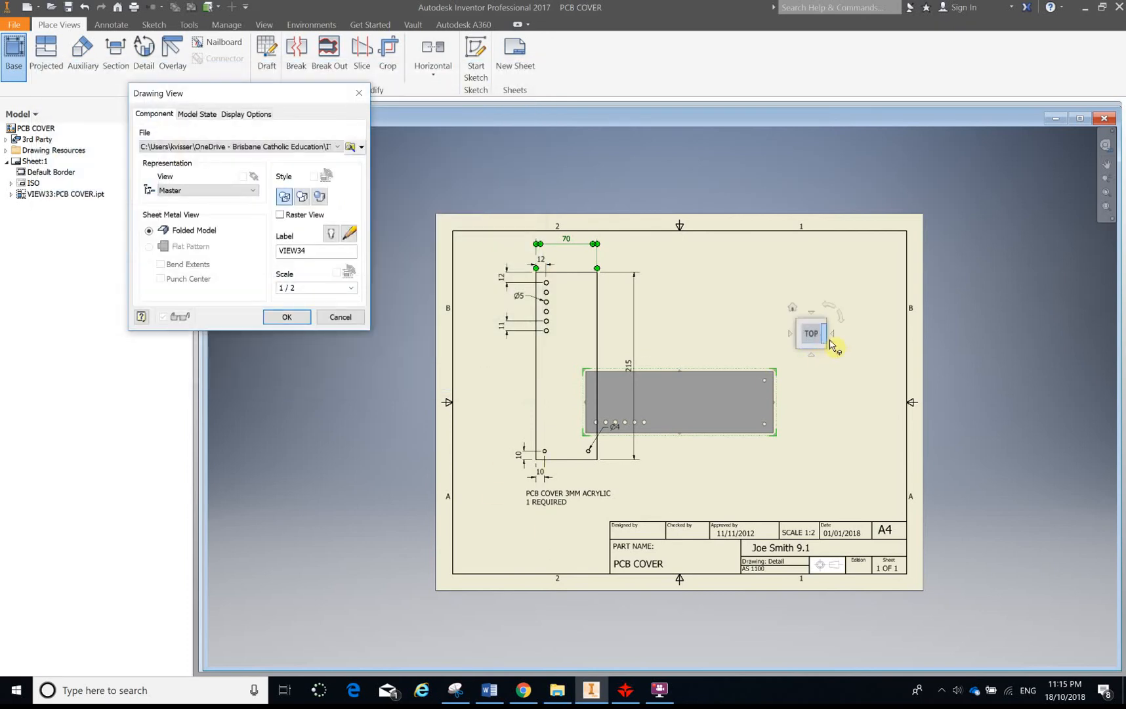
Rotate the top view 90° so it stands vertically and place it on the sheet
{"action": "left_click", "coordinate": [843, 317]}
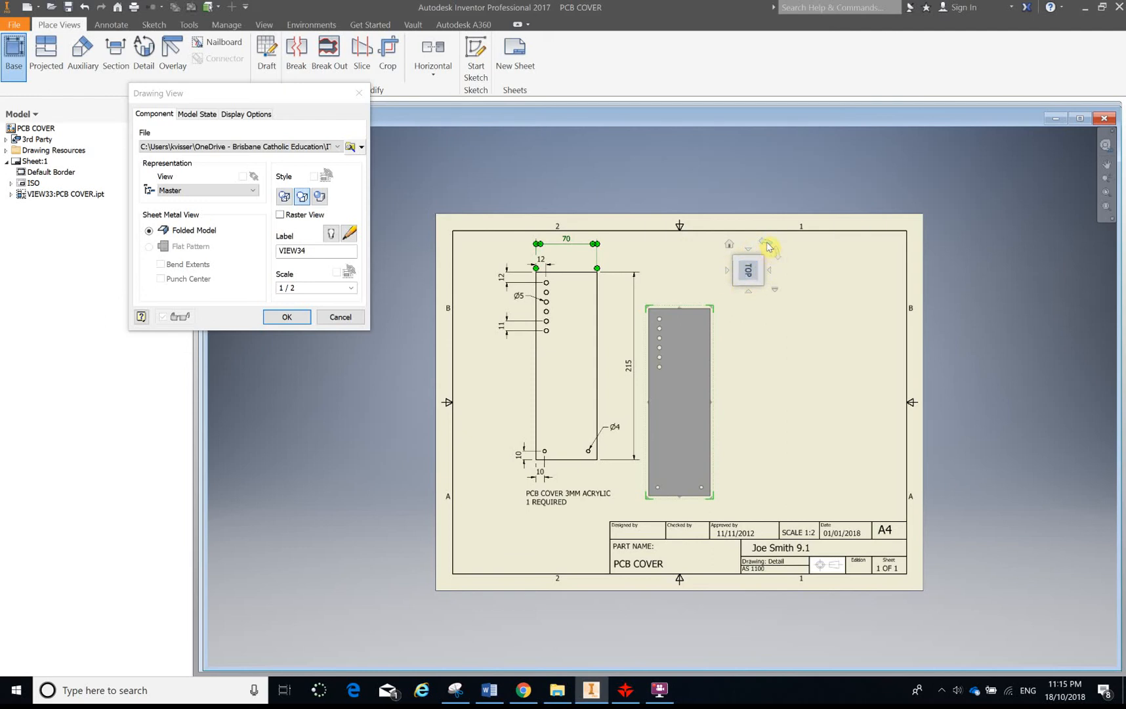
{"action": "left_click", "coordinate": [770, 246]}
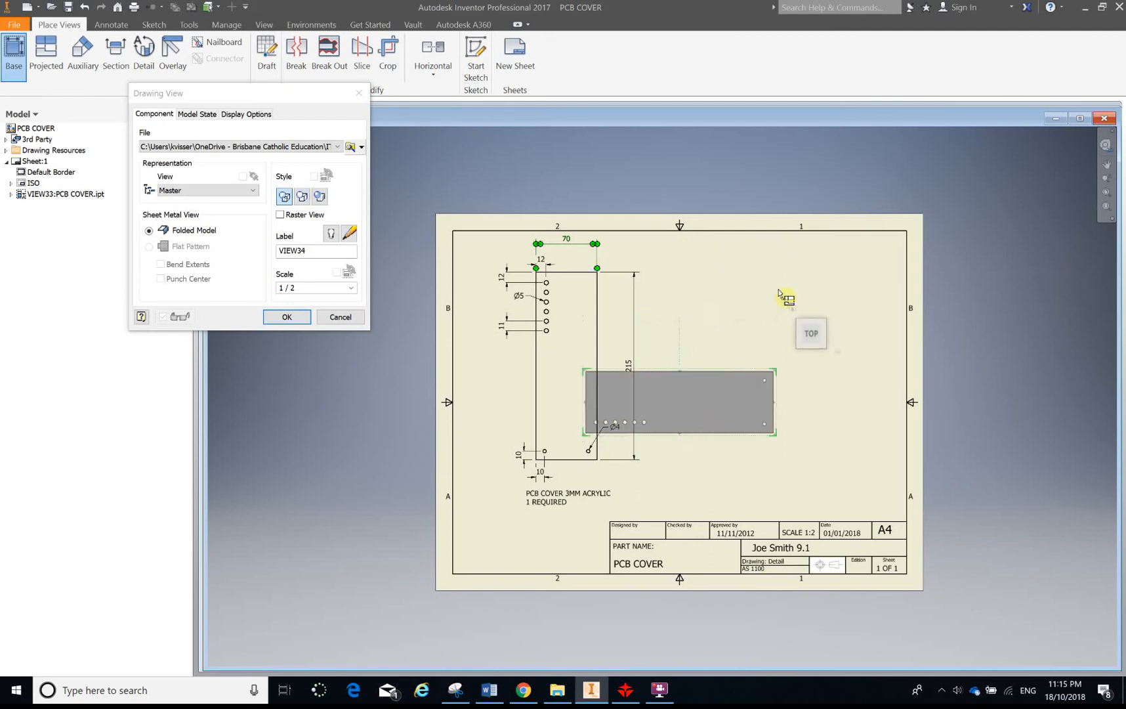
{"action": "left_click", "coordinate": [843, 313]}
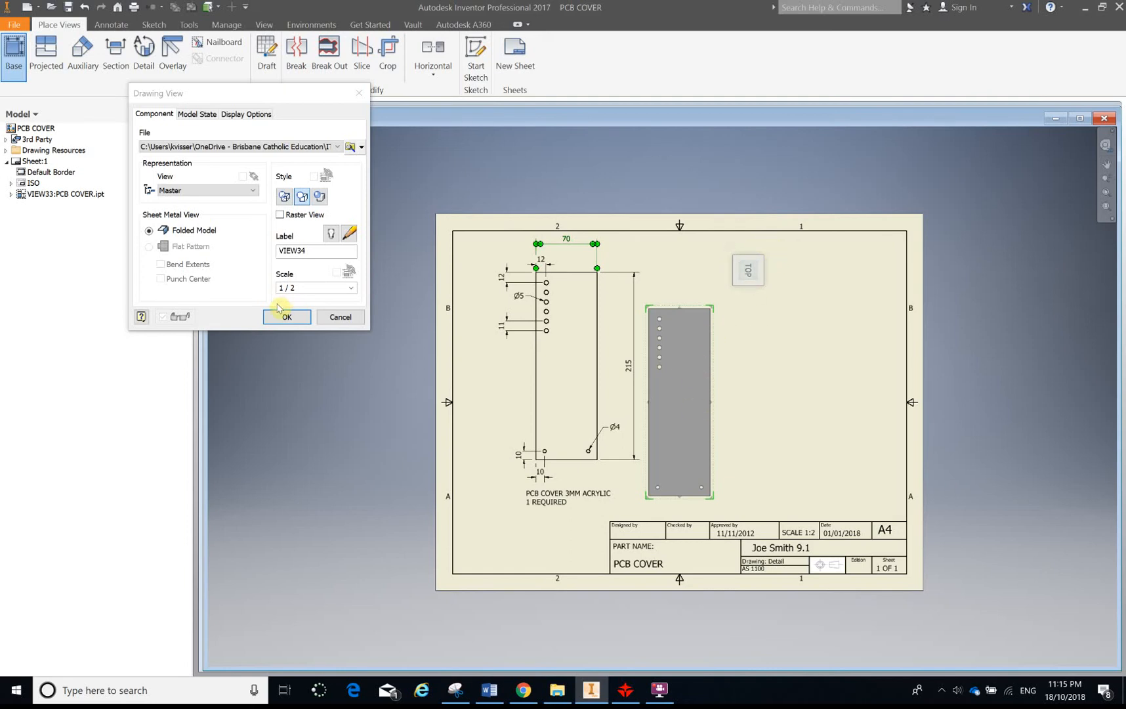
{"action": "left_click", "coordinate": [294, 321]}
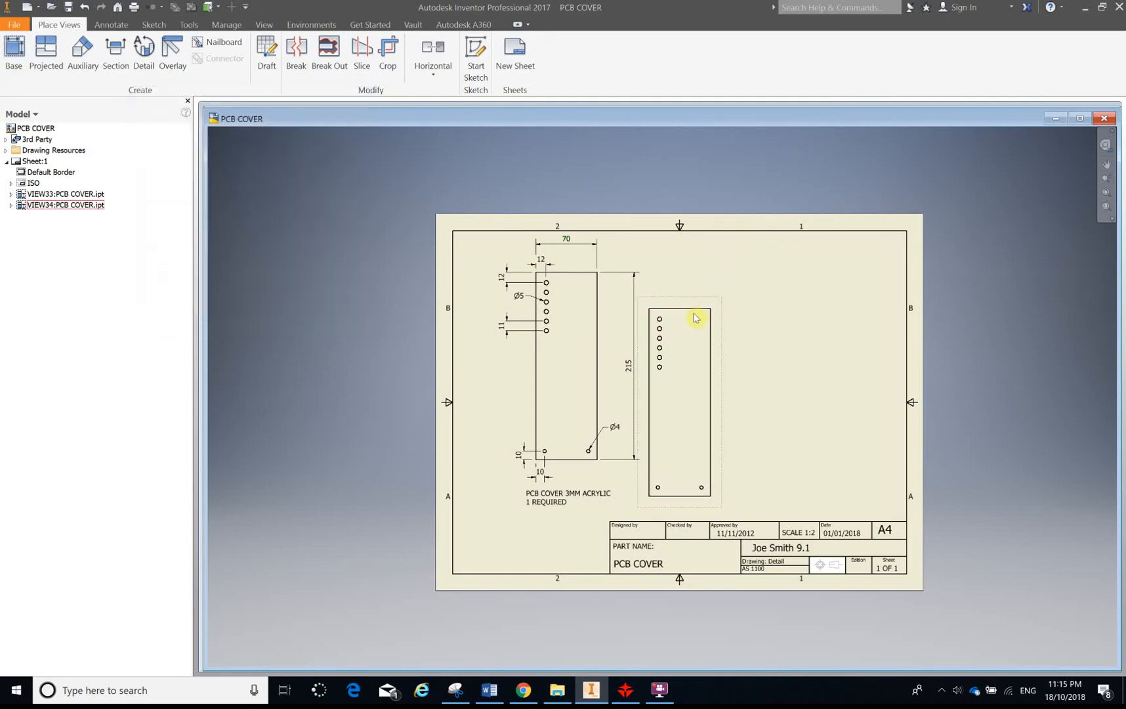
Move the new view to the right side of the sheet beside the existing view
{"action": "mouse_move", "coordinate": [706, 298]}
{"action": "left_mouse_down"}
{"action": "mouse_move", "coordinate": [800, 255]}
{"action": "mouse_move", "coordinate": [821, 277]}
{"action": "left_mouse_up"}
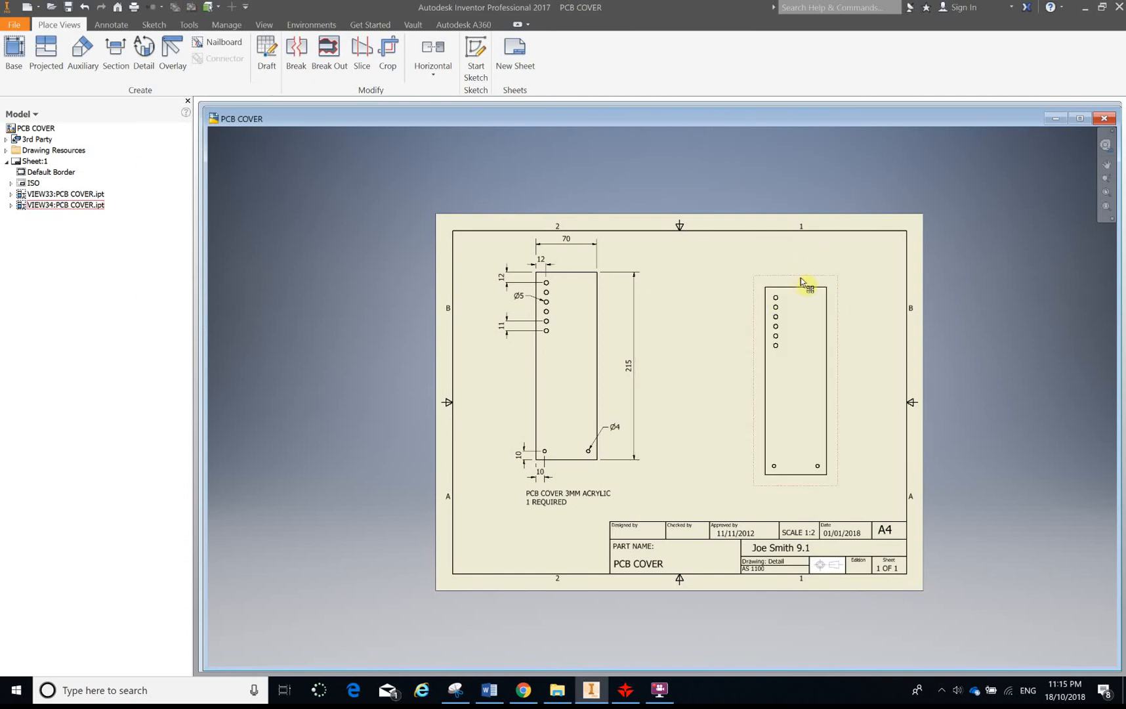
{"action": "left_click_drag", "start_coordinate": [801, 265], "coordinate": [801, 264]}
{"action": "left_click", "coordinate": [668, 417]}
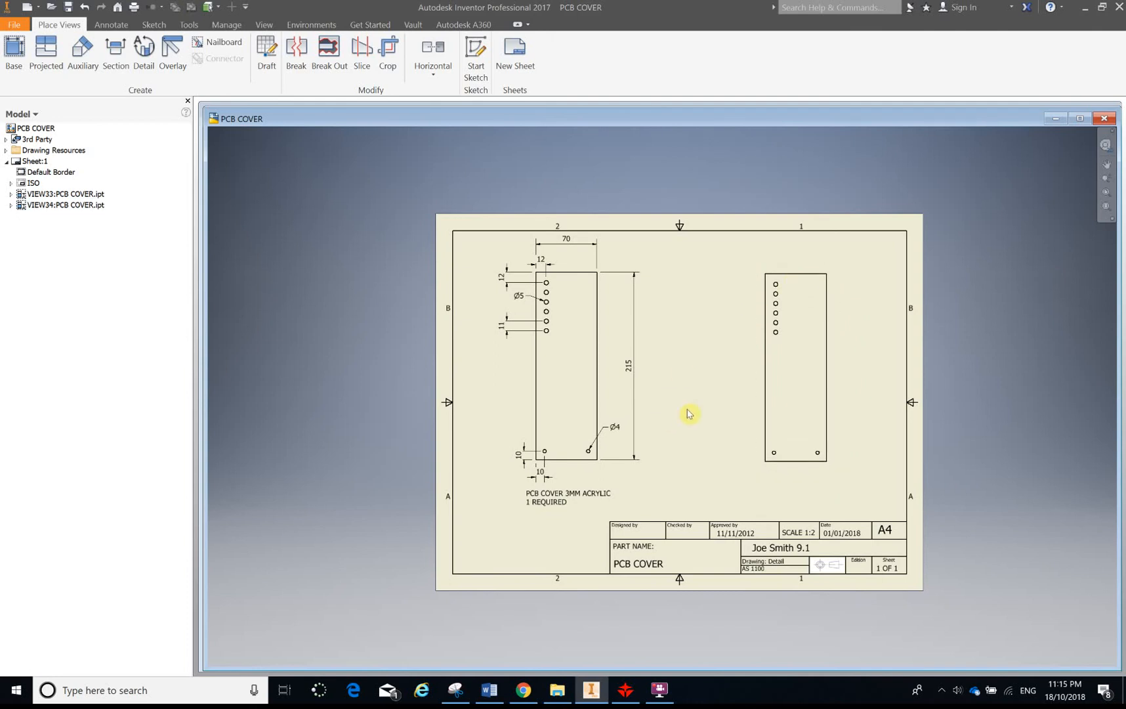
Dimension the new view's overall width above it
{"action": "scroll", "coordinate": [721, 450], "scroll_direction": "down", "scroll_amount": 3}
{"action": "scroll", "coordinate": [838, 460], "scroll_direction": "up", "scroll_amount": 5}
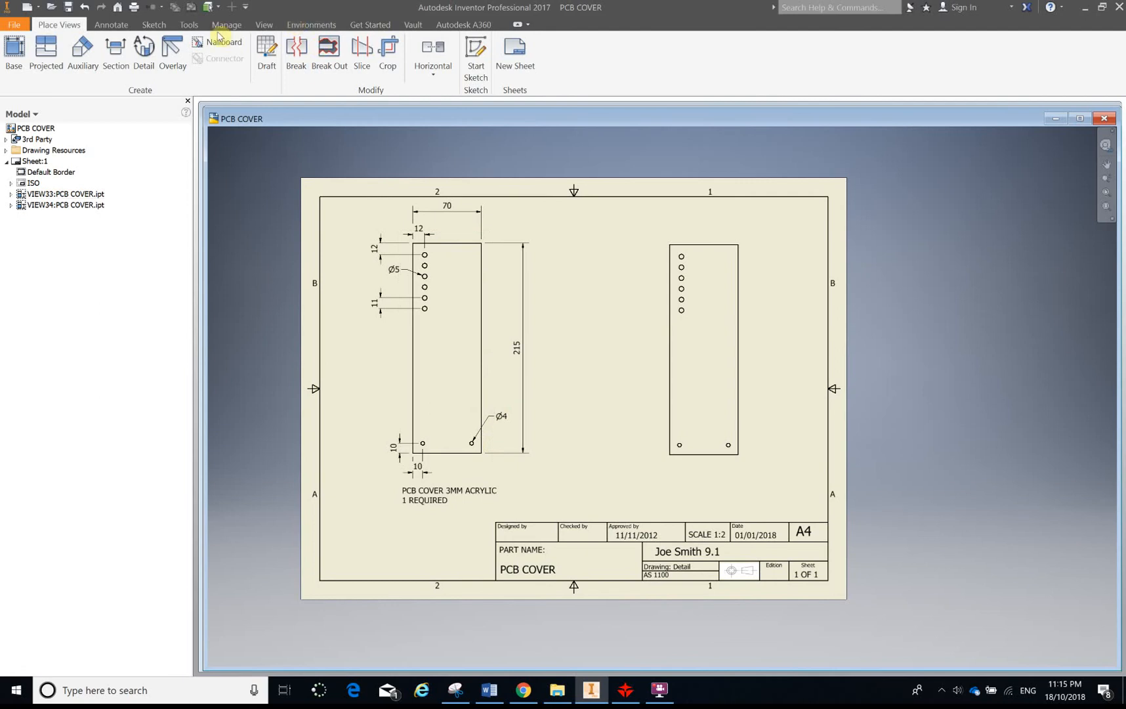
{"action": "left_click", "coordinate": [112, 26]}
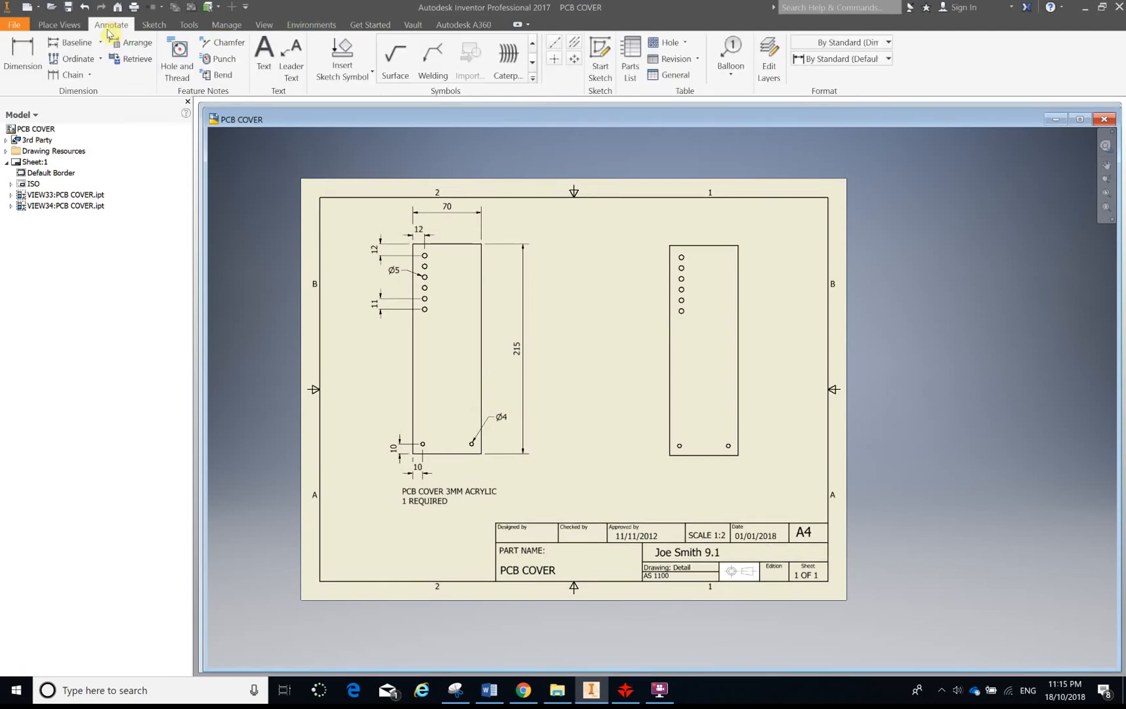
{"action": "left_click", "coordinate": [21, 56]}
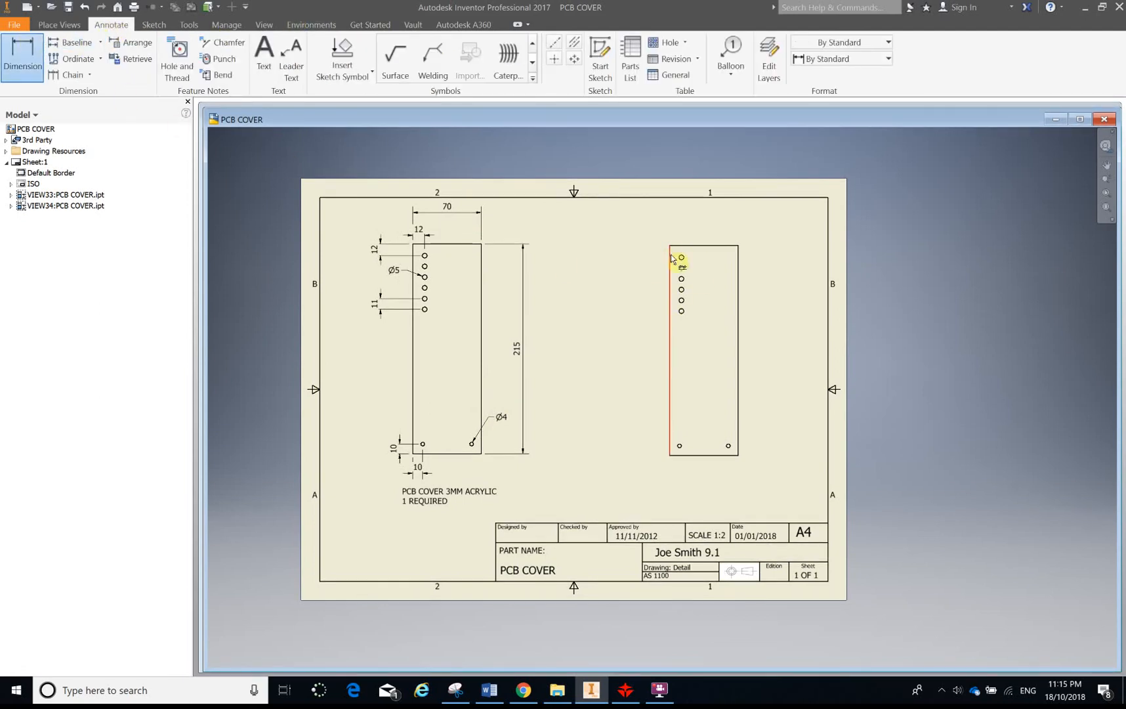
{"action": "left_click", "coordinate": [739, 260]}
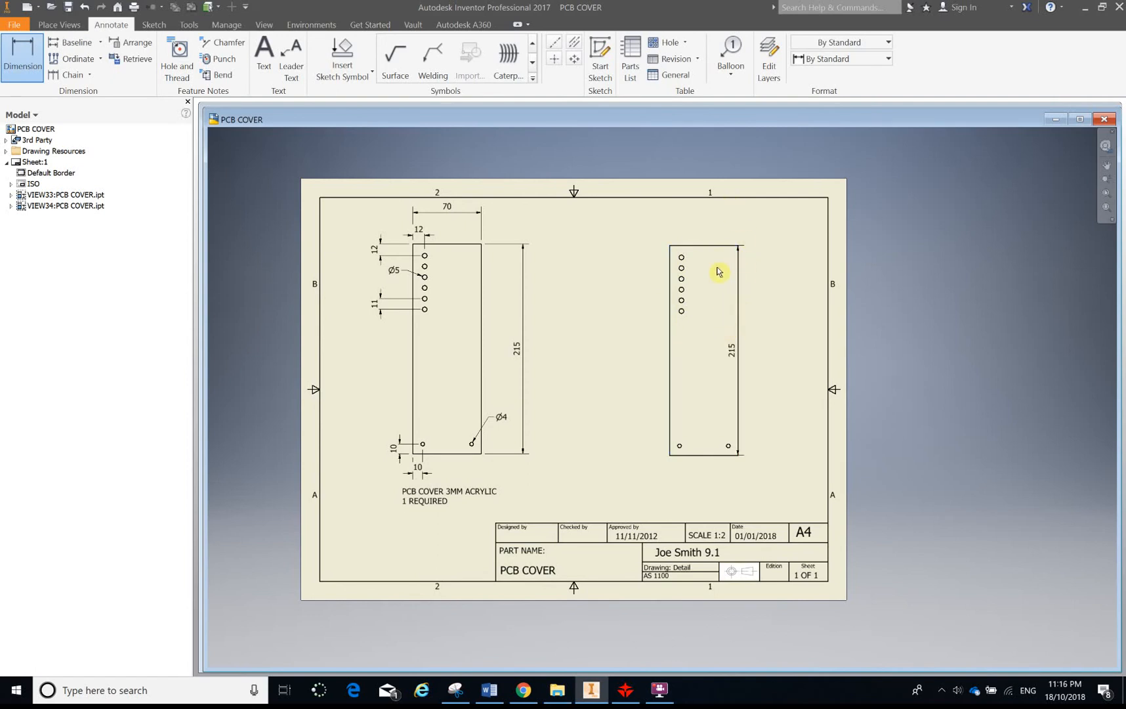
{"action": "key", "text": "ctrl+z"}
{"action": "left_click", "coordinate": [28, 49]}
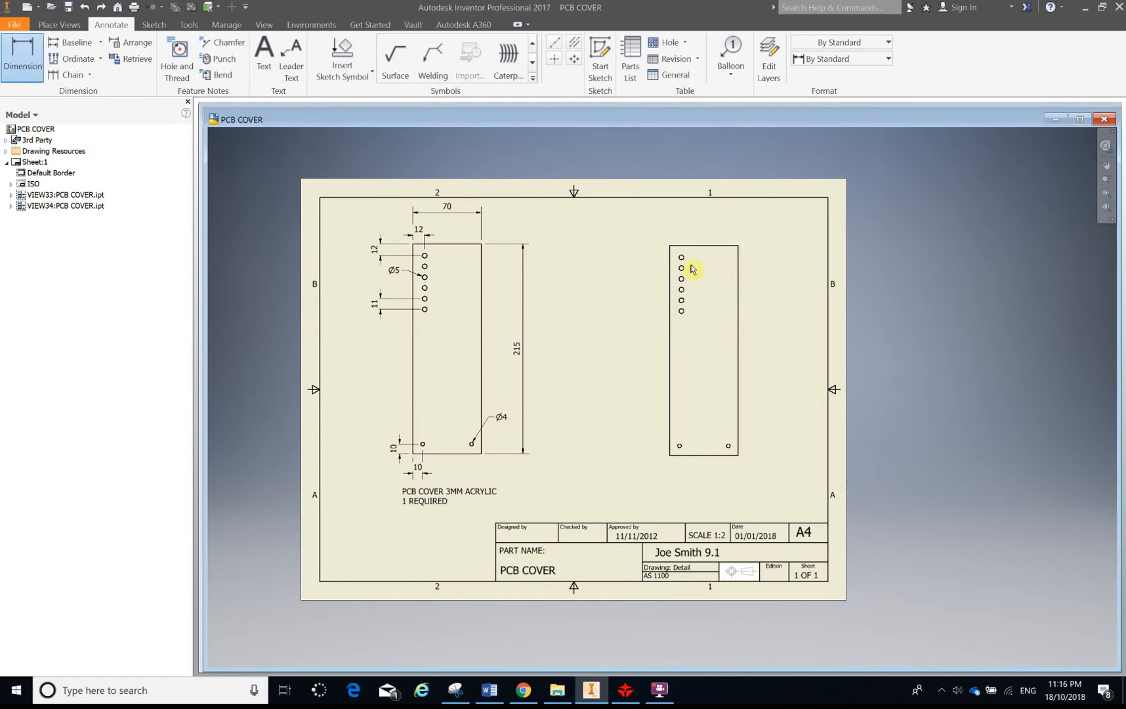
{"action": "left_click", "coordinate": [671, 273]}
{"action": "left_click", "coordinate": [736, 266]}
{"action": "left_click", "coordinate": [724, 219]}
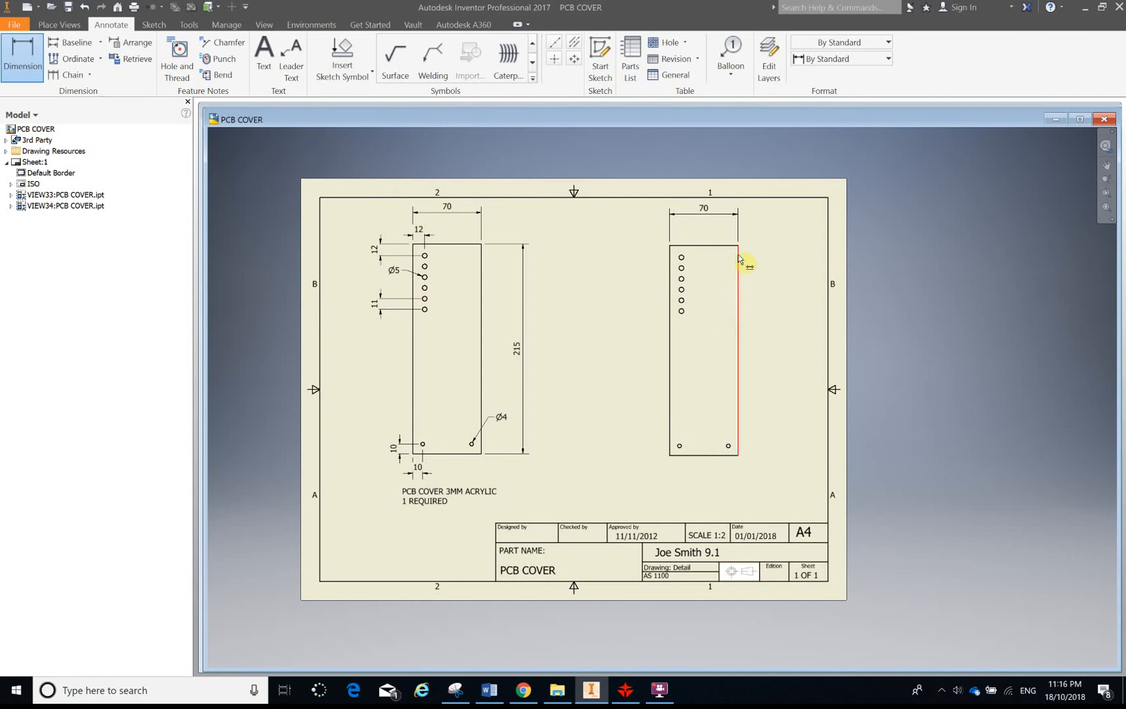
Dimension the new view's overall height along its right side
{"action": "left_click", "coordinate": [712, 455]}
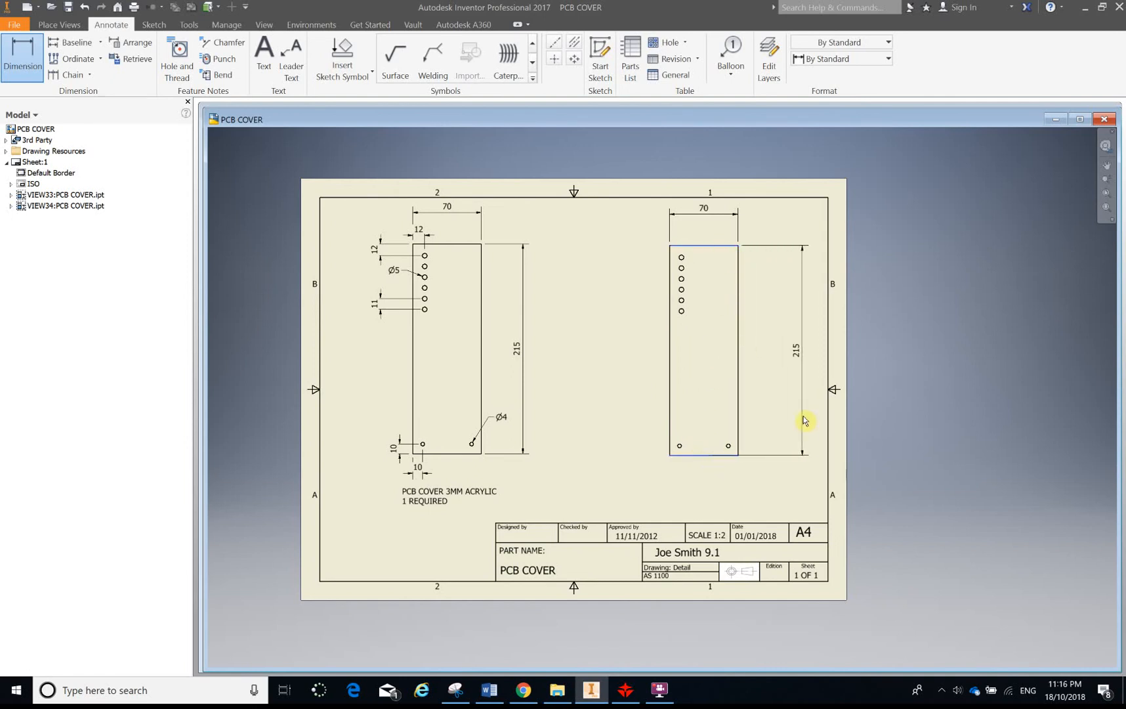
{"action": "left_click", "coordinate": [801, 420]}
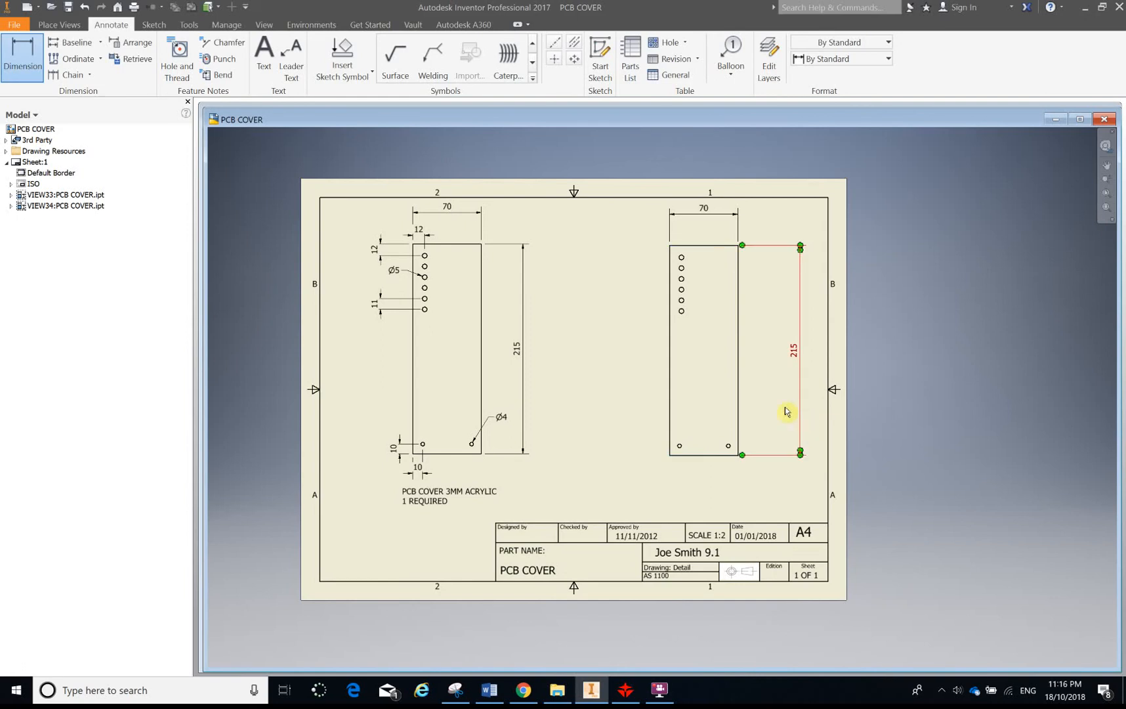
{"action": "scroll", "coordinate": [690, 266], "scroll_direction": "down", "scroll_amount": 3}
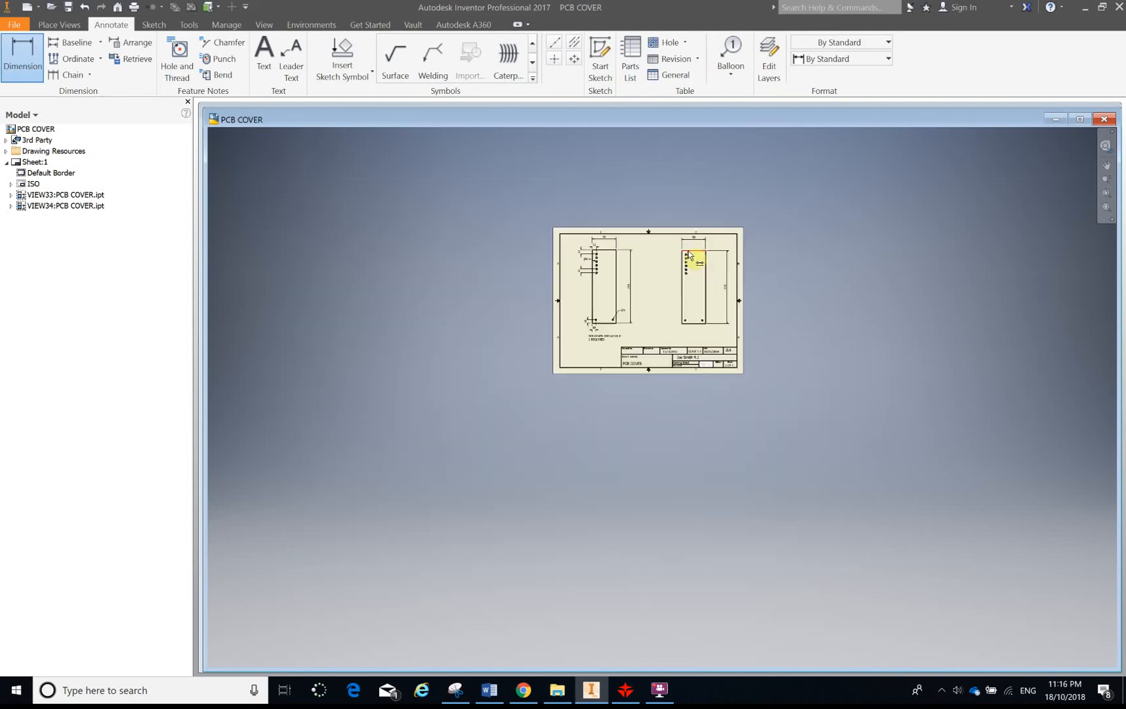
{"action": "scroll", "coordinate": [691, 261], "scroll_direction": "up", "scroll_amount": 8}
{"action": "scroll", "coordinate": [511, 247], "scroll_direction": "down", "scroll_amount": 5}
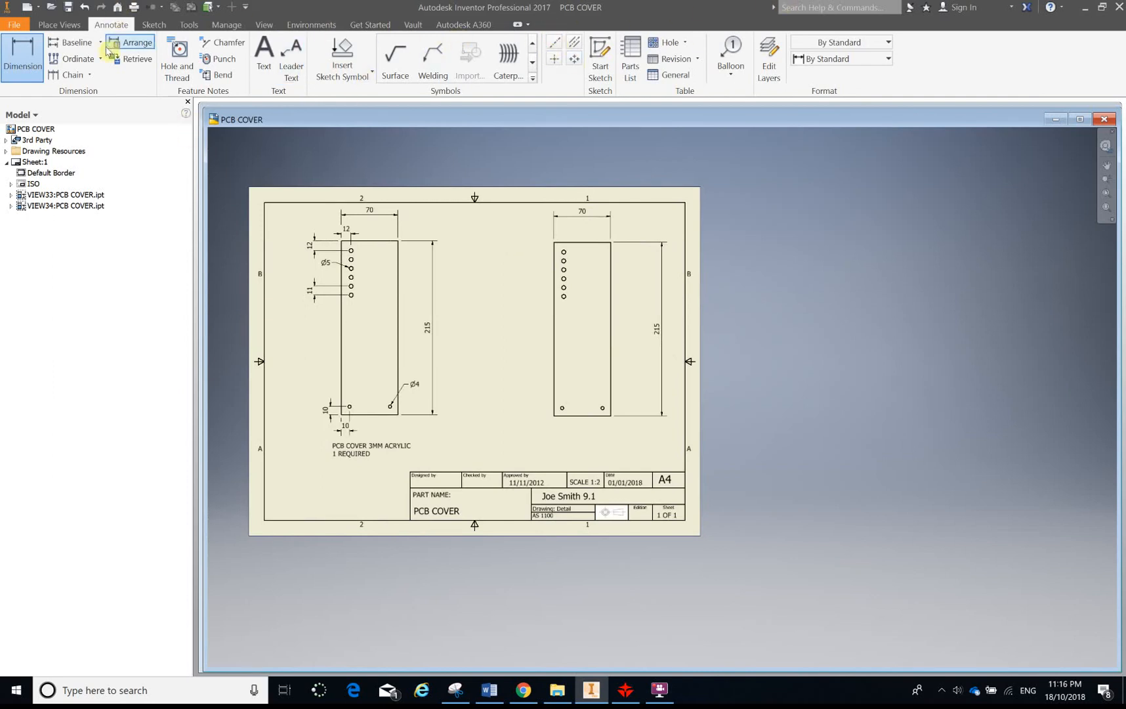
Dimension the top hole's horizontal and vertical offsets from the view's top-left corner
{"action": "left_click", "coordinate": [22, 56]}
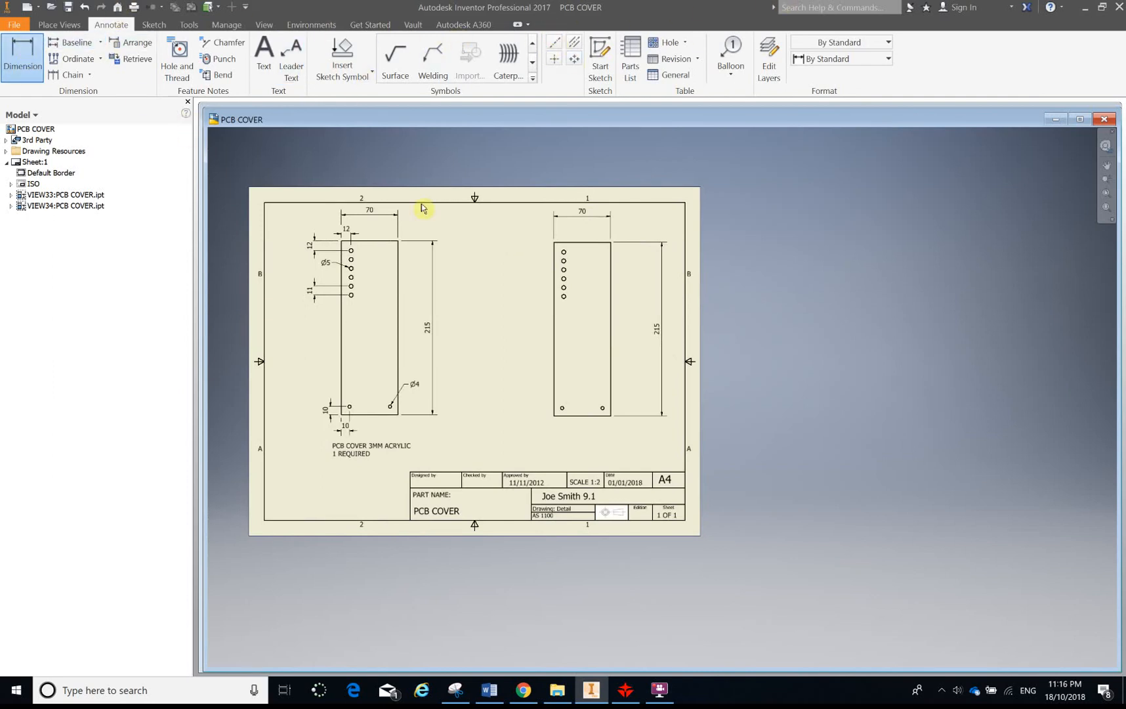
{"action": "scroll", "coordinate": [569, 244], "scroll_direction": "up", "scroll_amount": 3}
{"action": "left_click", "coordinate": [558, 245]}
{"action": "left_click", "coordinate": [559, 264]}
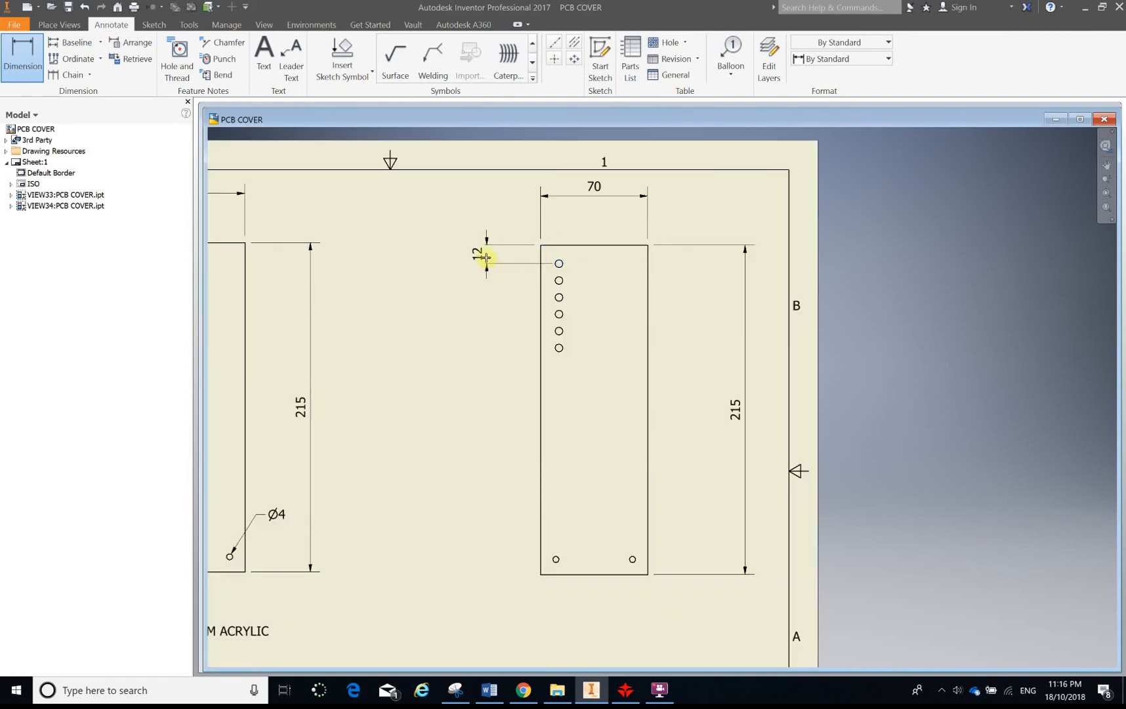
{"action": "left_click", "coordinate": [560, 265]}
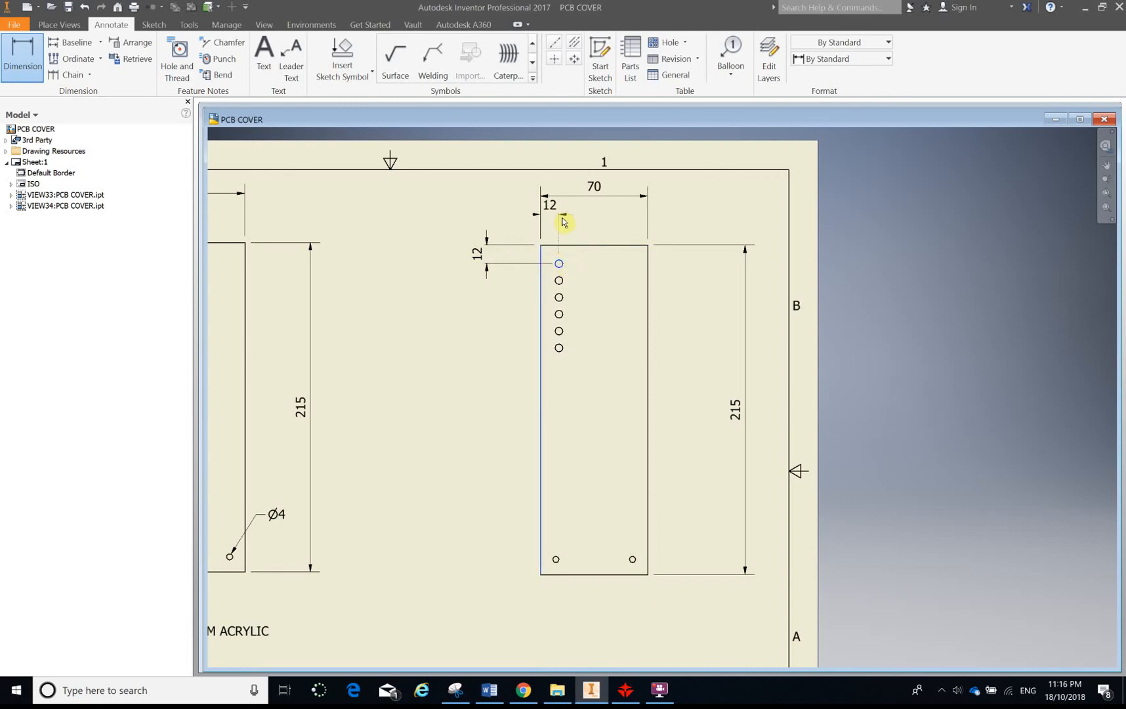
{"action": "left_click", "coordinate": [569, 224]}
Dimension the vertical spacing between the fourth and fifth holes in the row
{"action": "scroll", "coordinate": [537, 282], "scroll_direction": "down", "scroll_amount": 3}
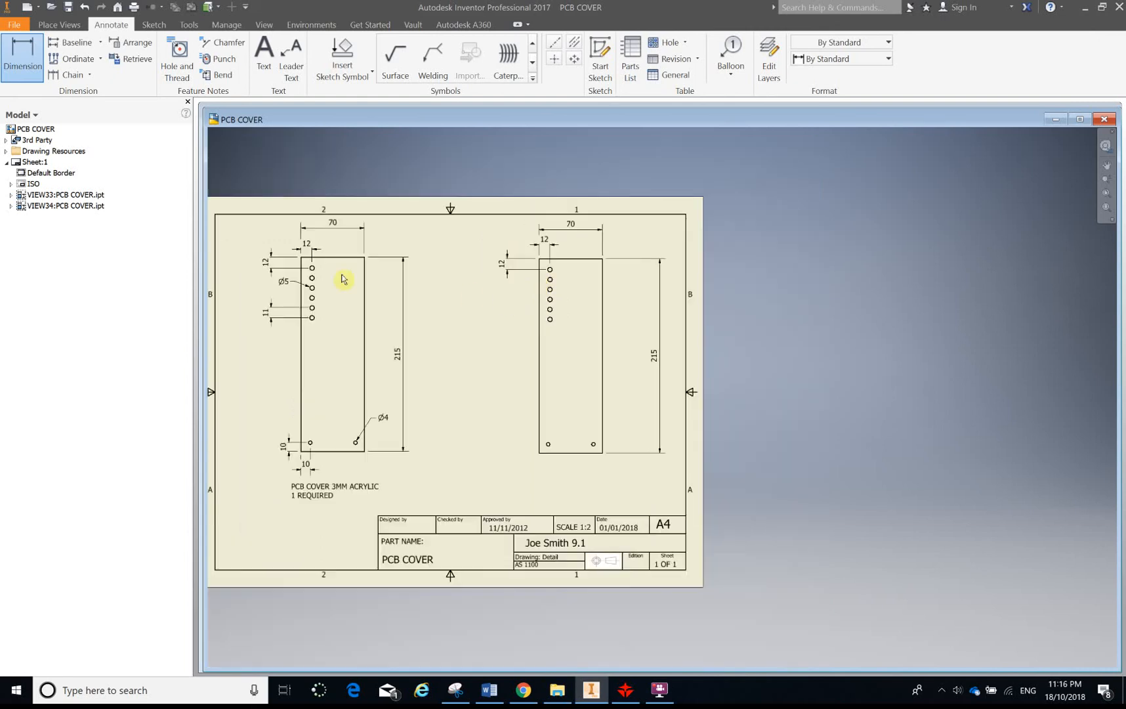
{"action": "scroll", "coordinate": [291, 280], "scroll_direction": "up", "scroll_amount": 3}
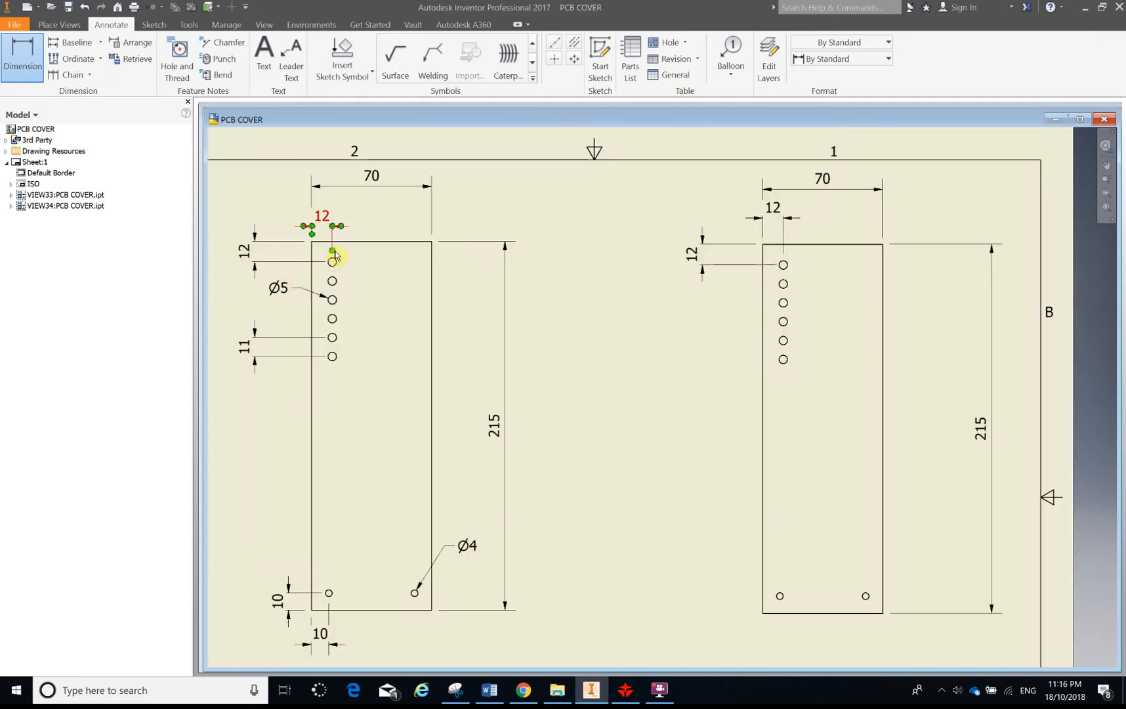
{"action": "left_click", "coordinate": [783, 342]}
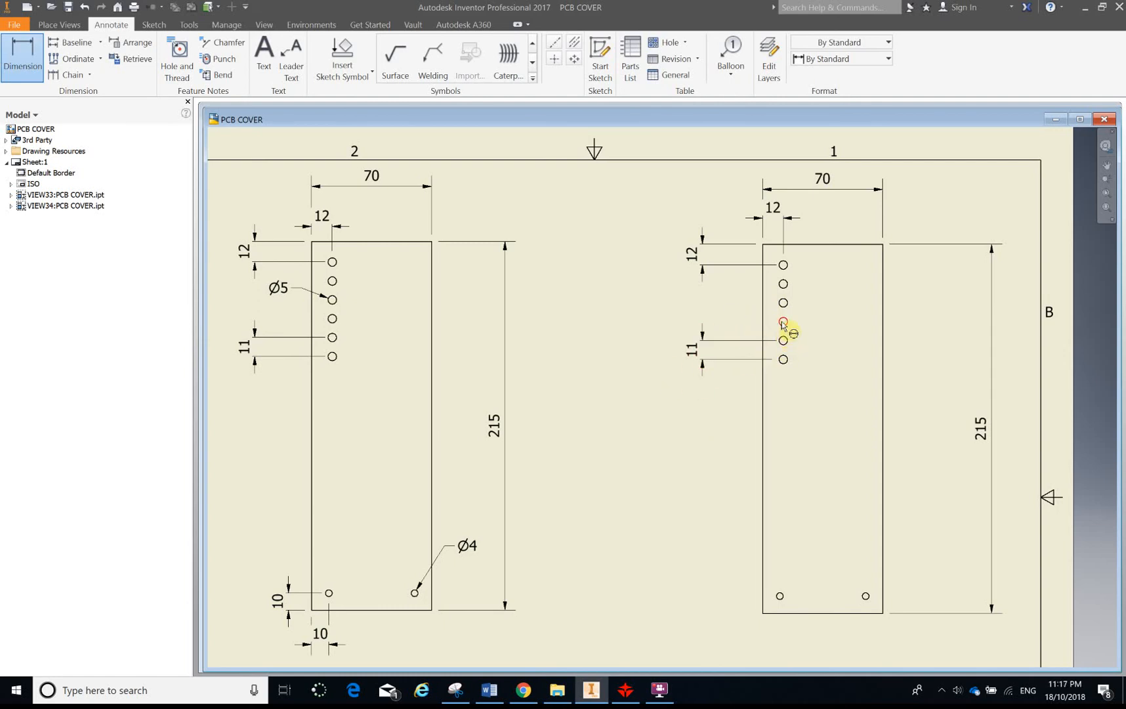
{"action": "scroll", "coordinate": [739, 374], "scroll_direction": "up", "scroll_amount": 5}
{"action": "scroll", "coordinate": [754, 383], "scroll_direction": "down", "scroll_amount": 6}
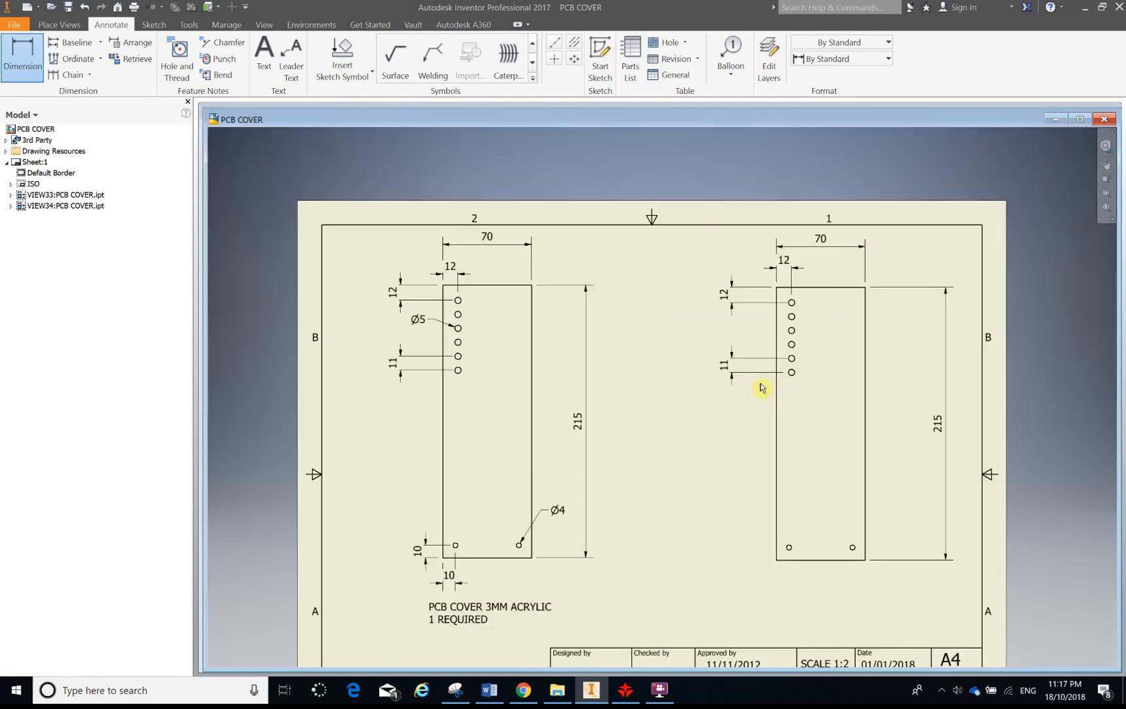
Dimension the bottom-left hole's distances from the view's left and bottom edges
{"action": "mouse_move", "coordinate": [771, 462]}
{"action": "middle_mouse_down"}
{"action": "mouse_move", "coordinate": [737, 407]}
{"action": "mouse_move", "coordinate": [645, 360]}
{"action": "mouse_move", "coordinate": [671, 389]}
{"action": "middle_mouse_up"}
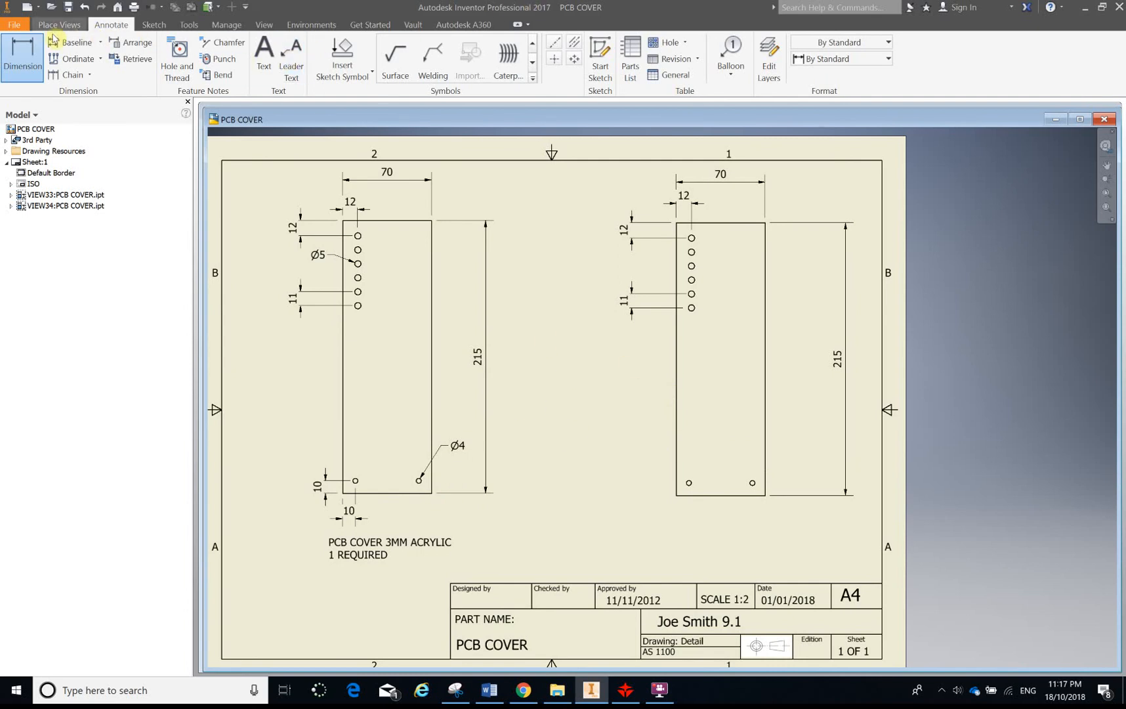
{"action": "left_click", "coordinate": [689, 485]}
{"action": "left_click", "coordinate": [677, 493]}
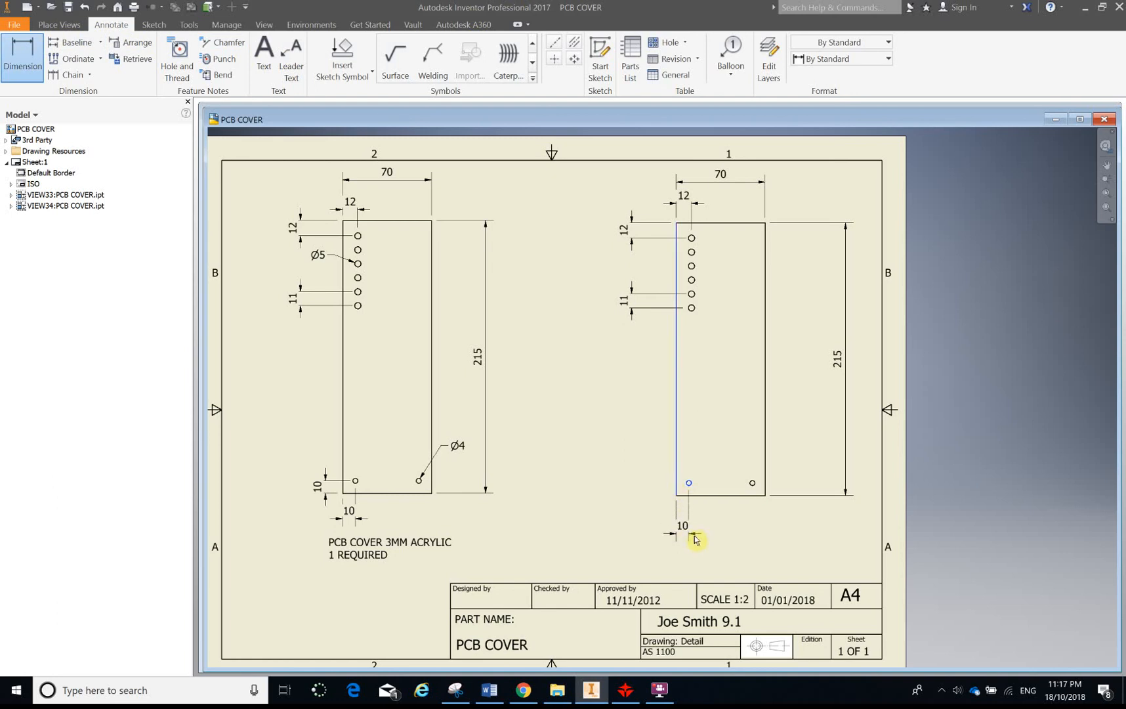
{"action": "left_click", "coordinate": [689, 529]}
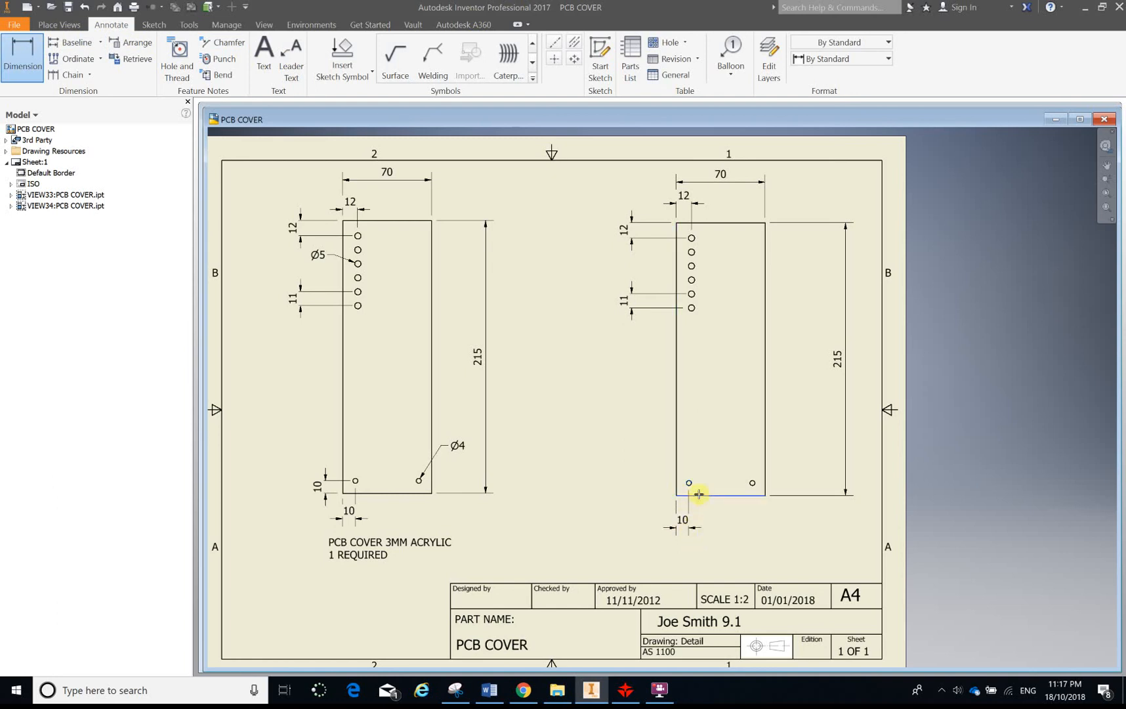
{"action": "left_click", "coordinate": [688, 485]}
{"action": "left_click", "coordinate": [657, 486]}
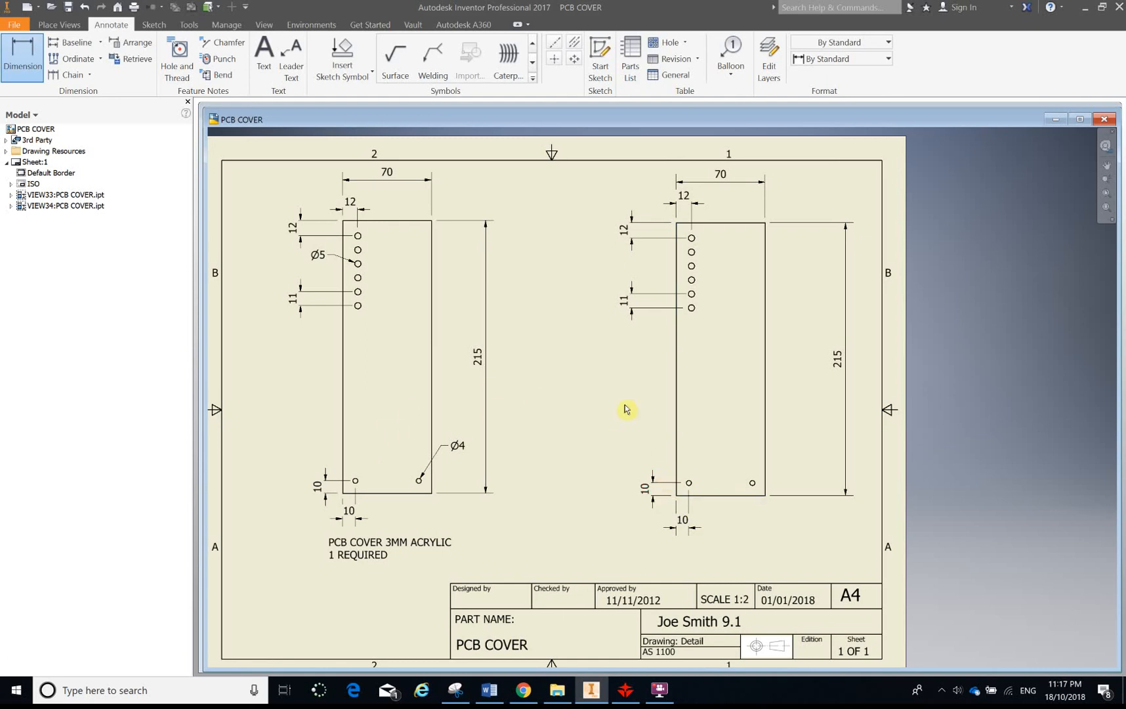
{"action": "scroll", "coordinate": [749, 481], "scroll_direction": "up", "scroll_amount": 5}
{"action": "scroll", "coordinate": [749, 481], "scroll_direction": "down", "scroll_amount": 8}
{"action": "left_click", "coordinate": [749, 482]}
{"action": "left_click", "coordinate": [24, 45]}
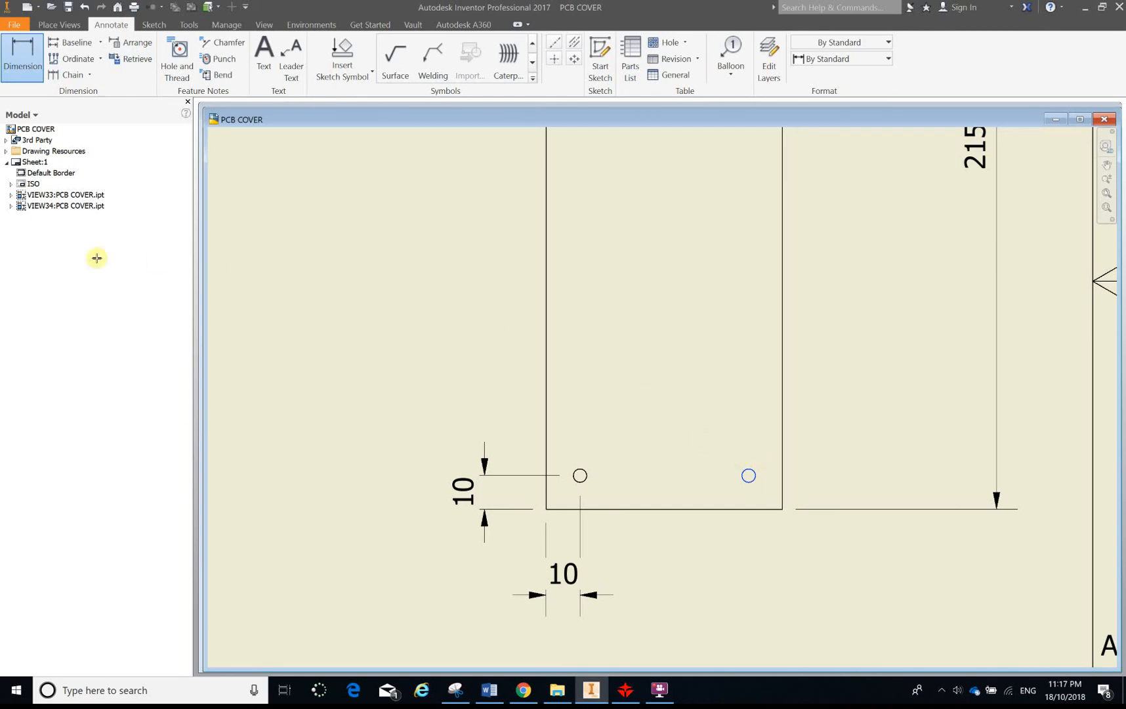
{"action": "scroll", "coordinate": [785, 463], "scroll_direction": "down", "scroll_amount": 4}
{"action": "scroll", "coordinate": [686, 512], "scroll_direction": "up", "scroll_amount": 5}
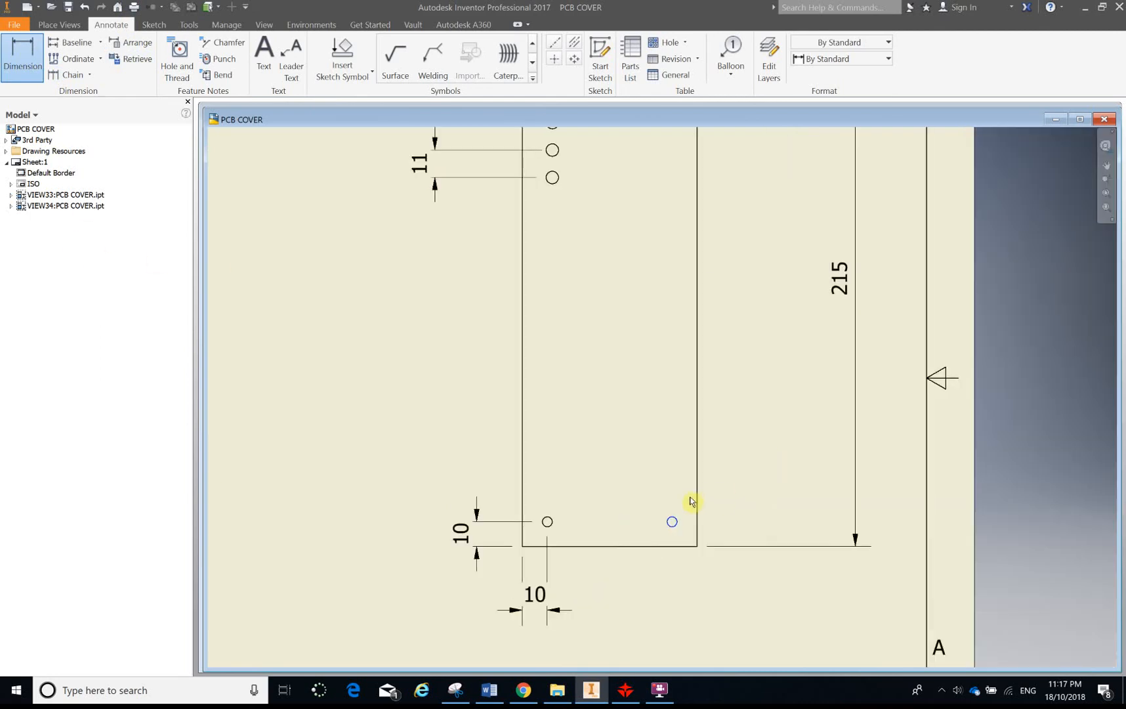
{"action": "scroll", "coordinate": [656, 541], "scroll_direction": "down", "scroll_amount": 2}
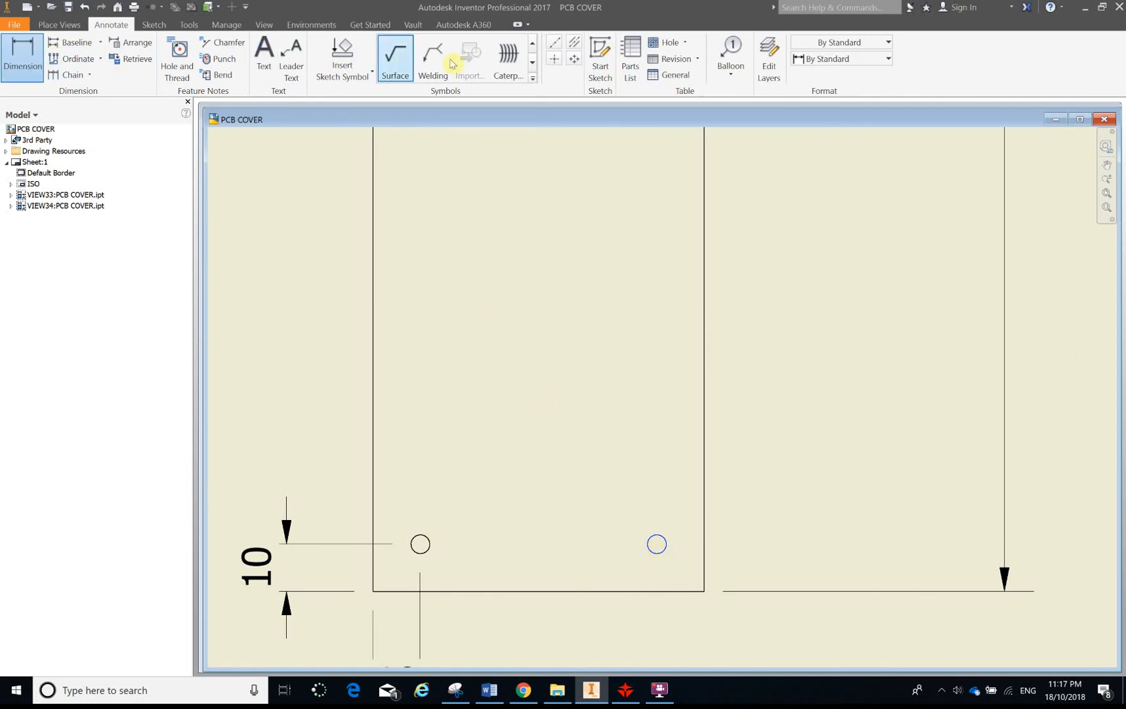
{"action": "left_click", "coordinate": [25, 58]}
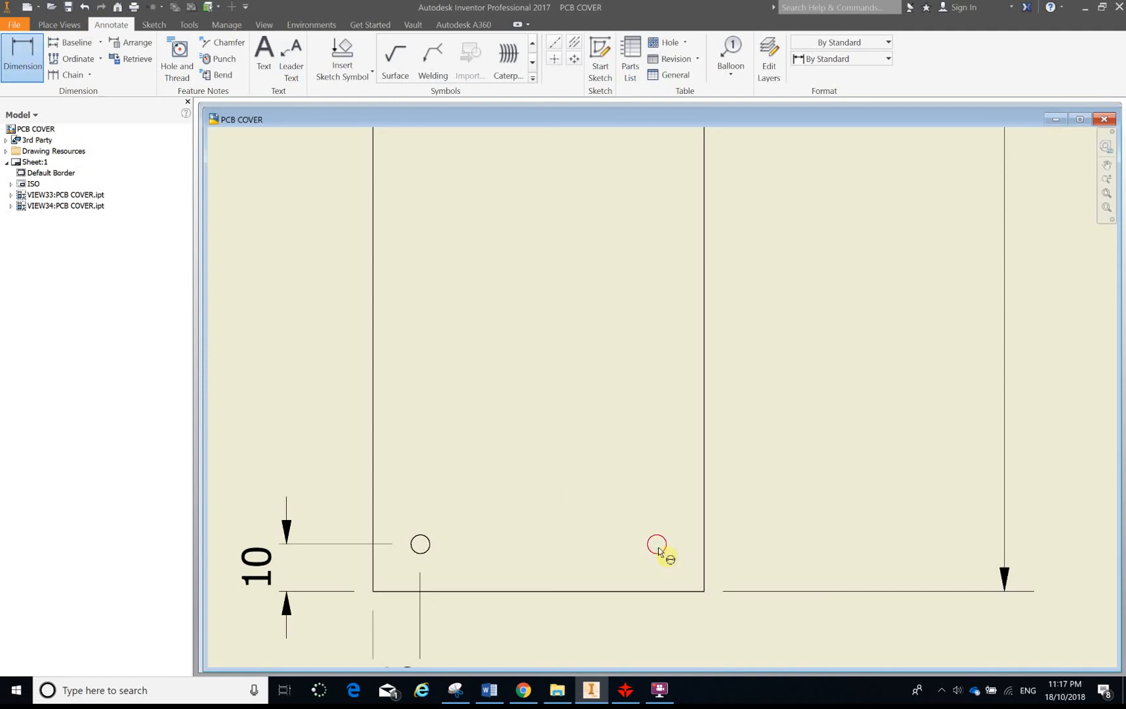
{"action": "scroll", "coordinate": [591, 486], "scroll_direction": "down", "scroll_amount": 5}
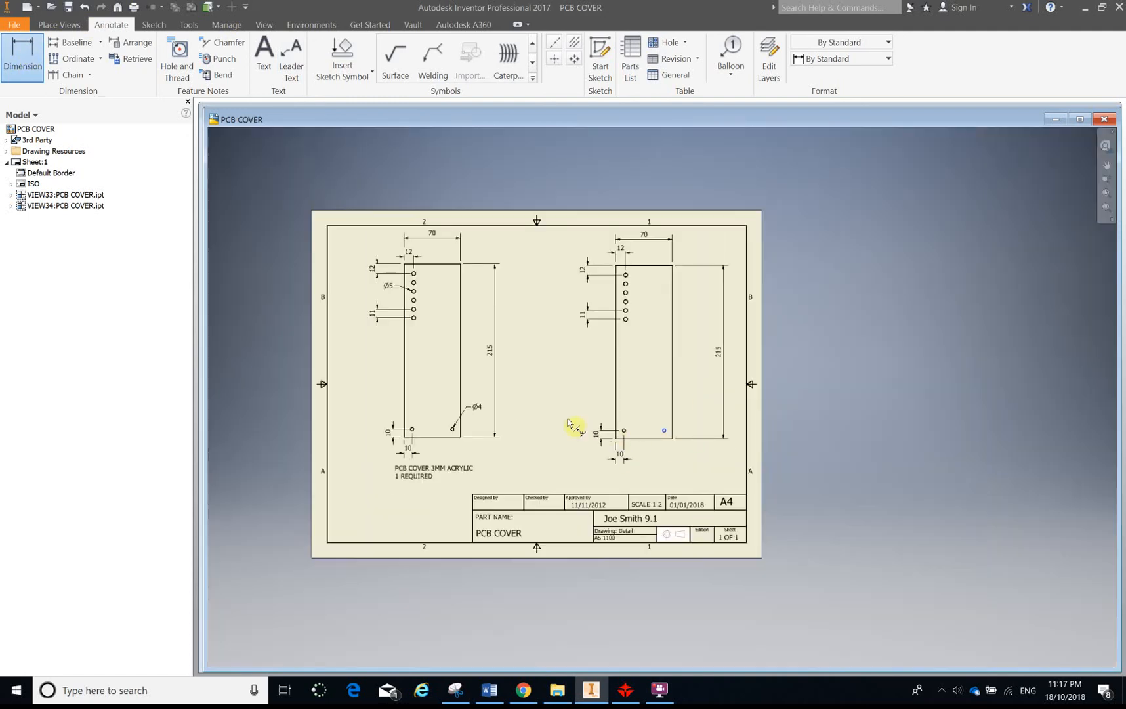
{"action": "scroll", "coordinate": [570, 422], "scroll_direction": "up", "scroll_amount": 2}
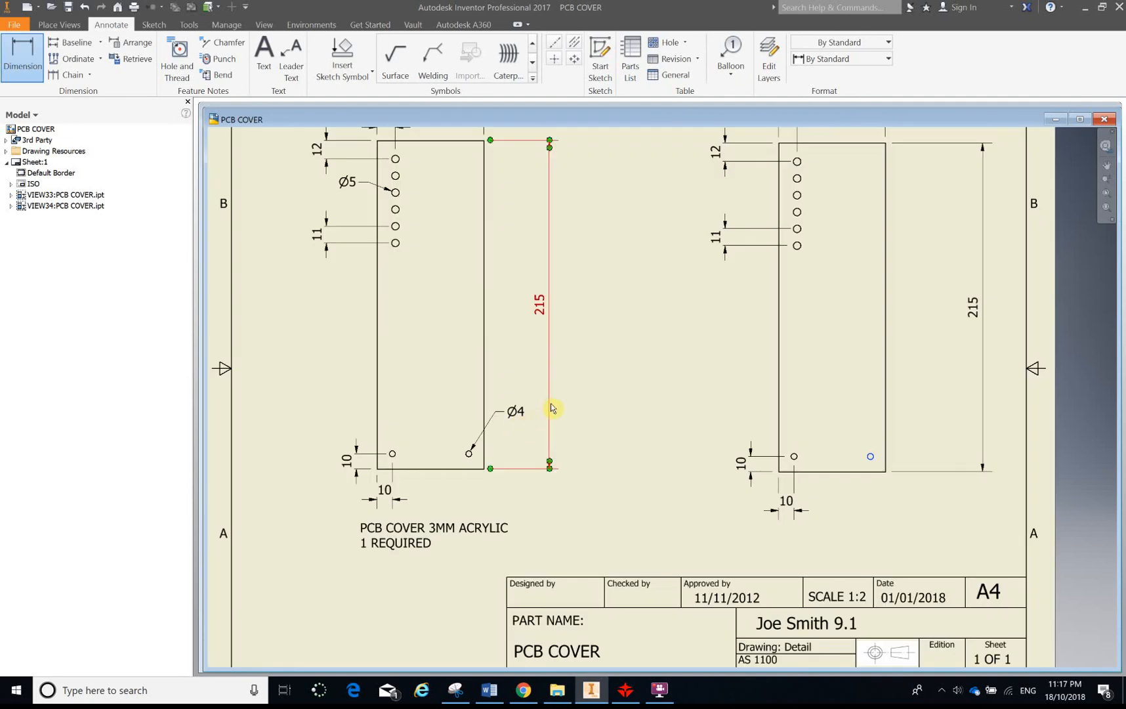
{"action": "key", "text": "Escape"}
{"action": "left_click", "coordinate": [22, 61]}
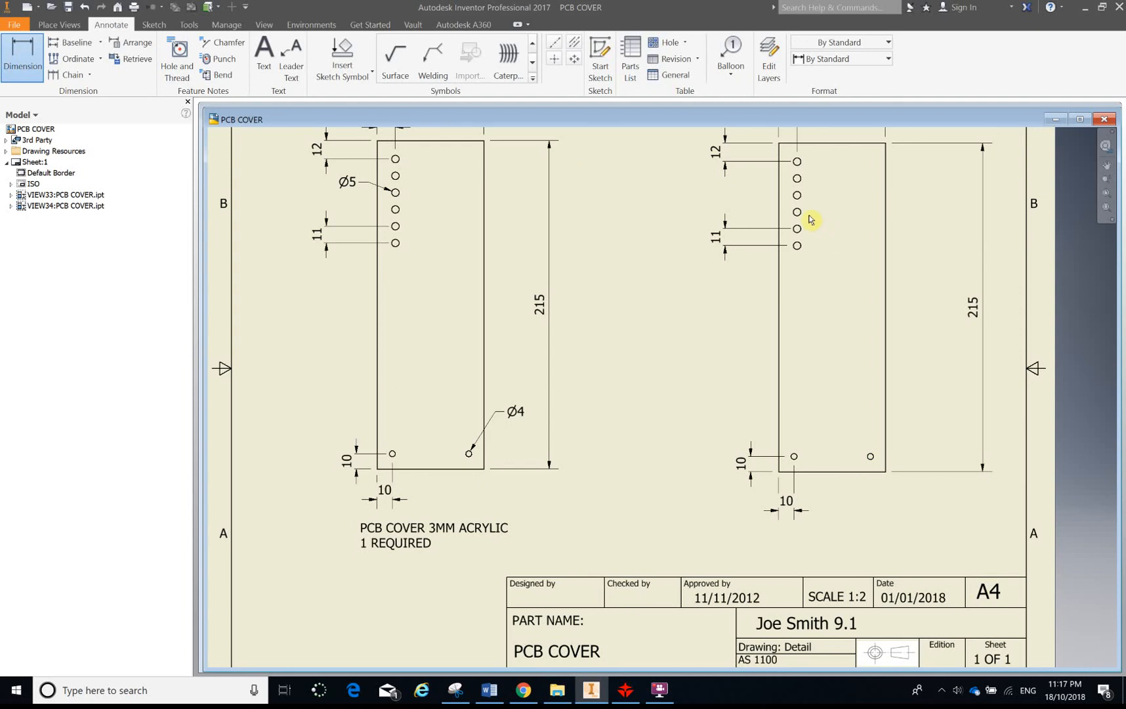
{"action": "left_click", "coordinate": [799, 192]}
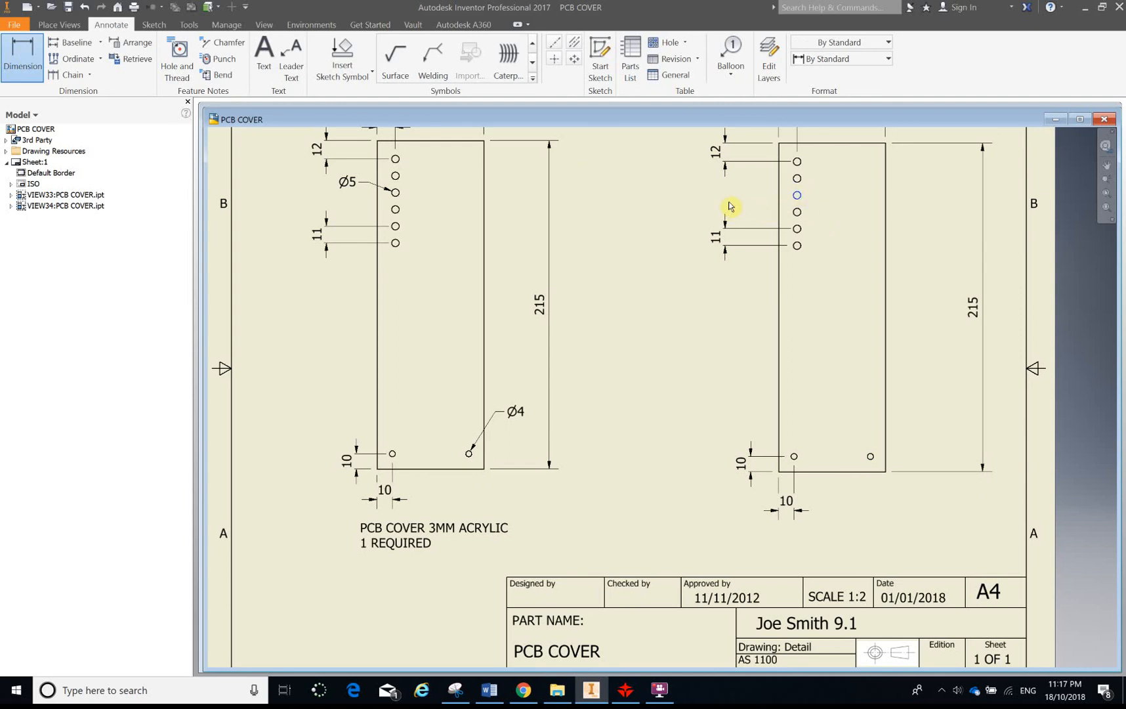
{"action": "scroll", "coordinate": [801, 197], "scroll_direction": "down", "scroll_amount": 5}
{"action": "scroll", "coordinate": [797, 203], "scroll_direction": "up", "scroll_amount": 8}
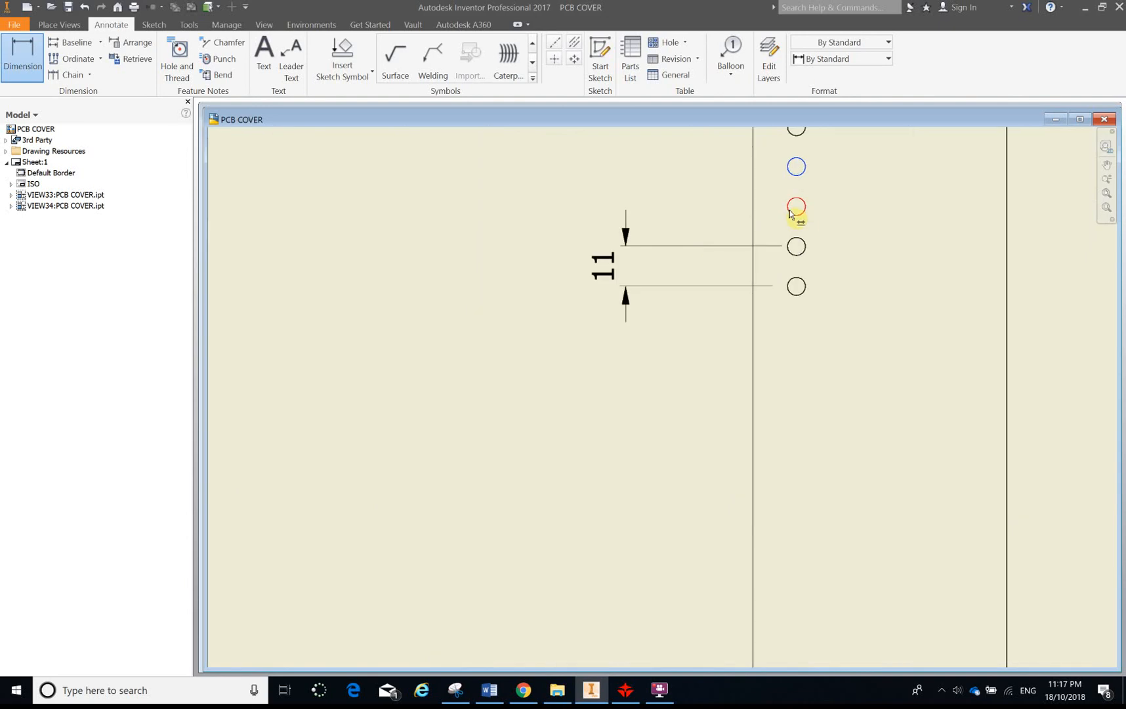
{"action": "left_click", "coordinate": [802, 208]}
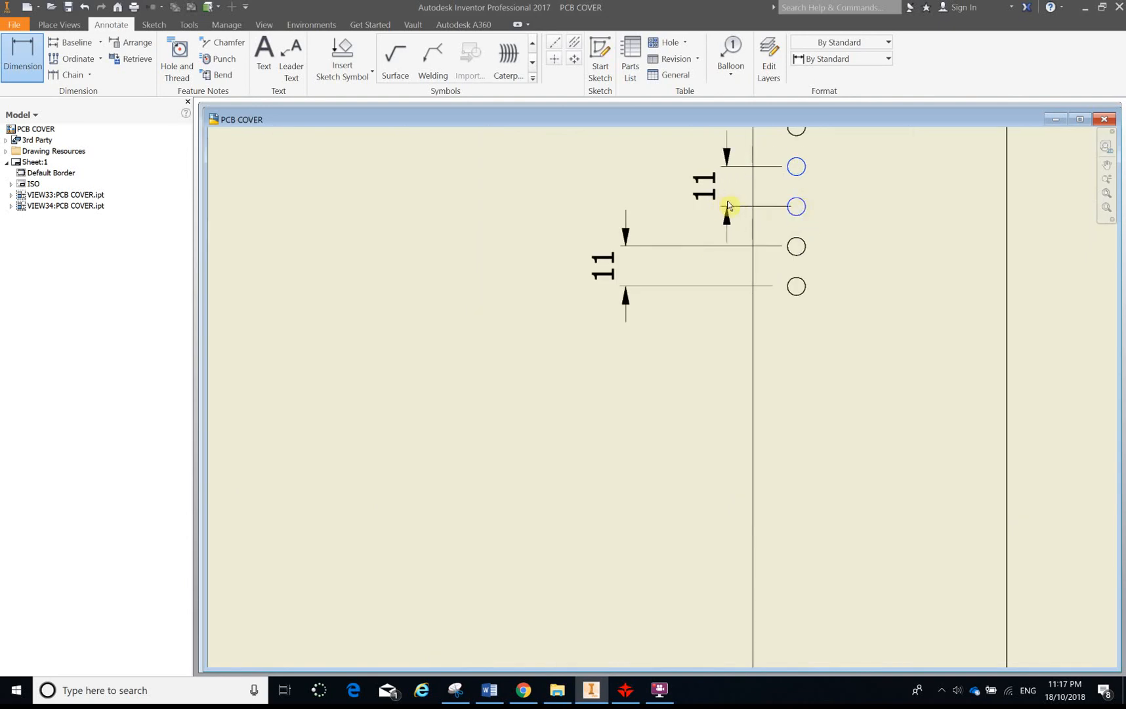
{"action": "key", "text": "Escape"}
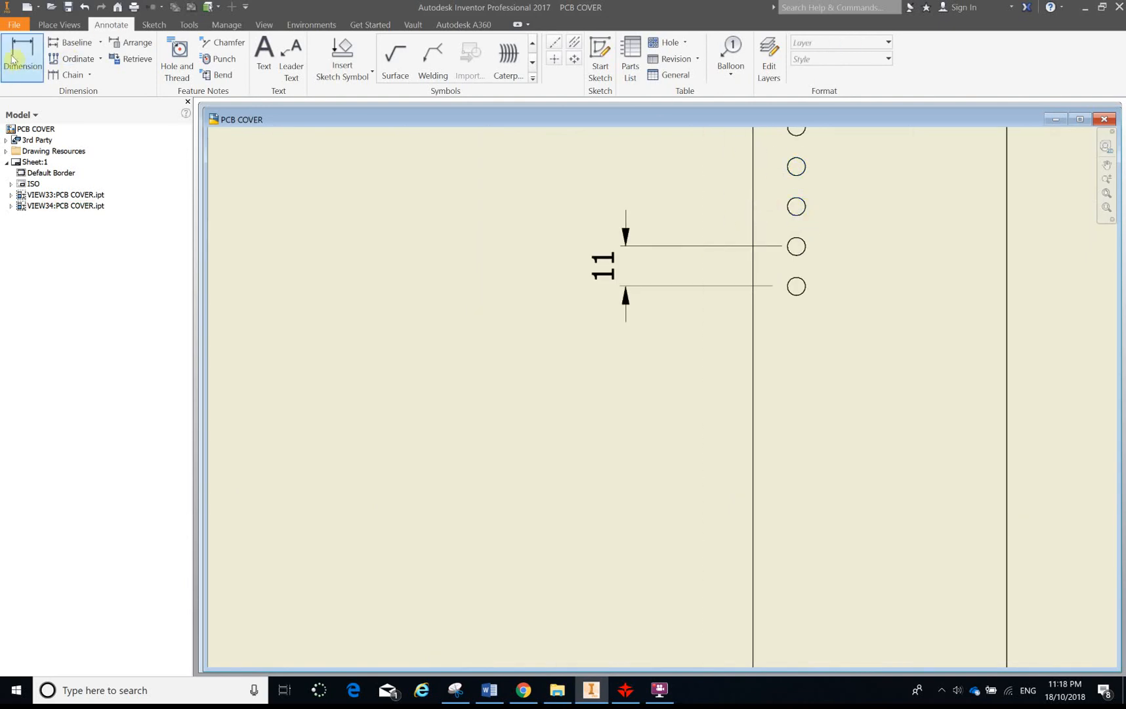
Add a Ø5 diameter dimension to one of the upper row holes in the new view
{"action": "left_click", "coordinate": [15, 51]}
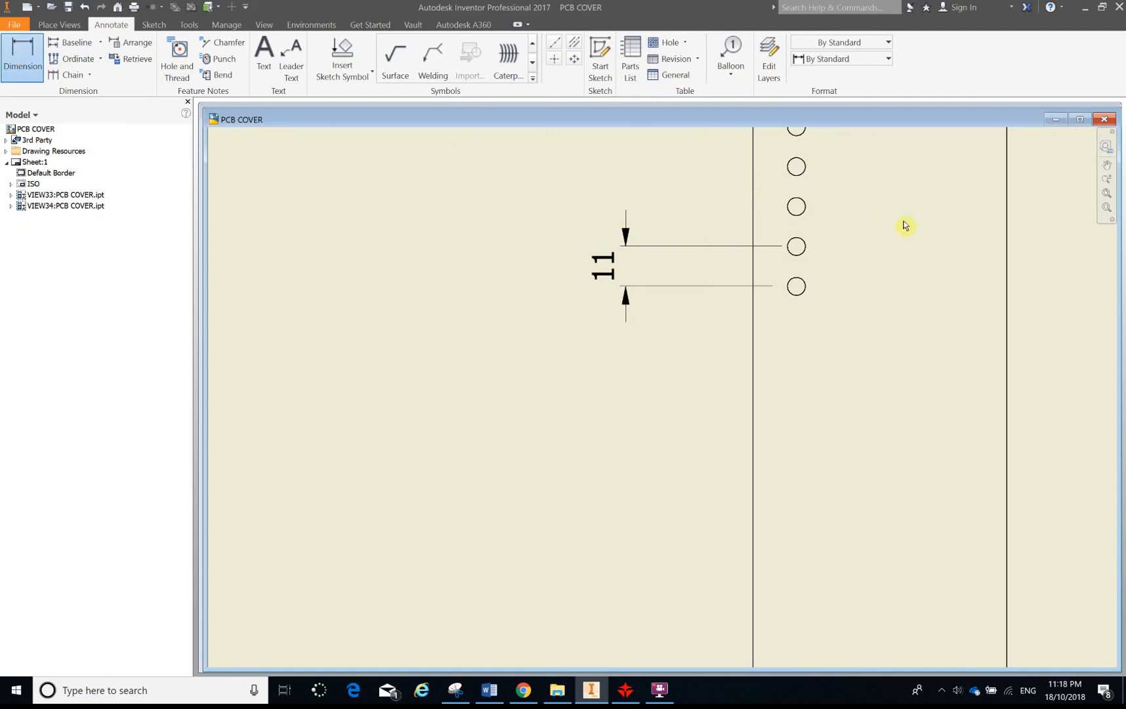
{"action": "left_click", "coordinate": [795, 170]}
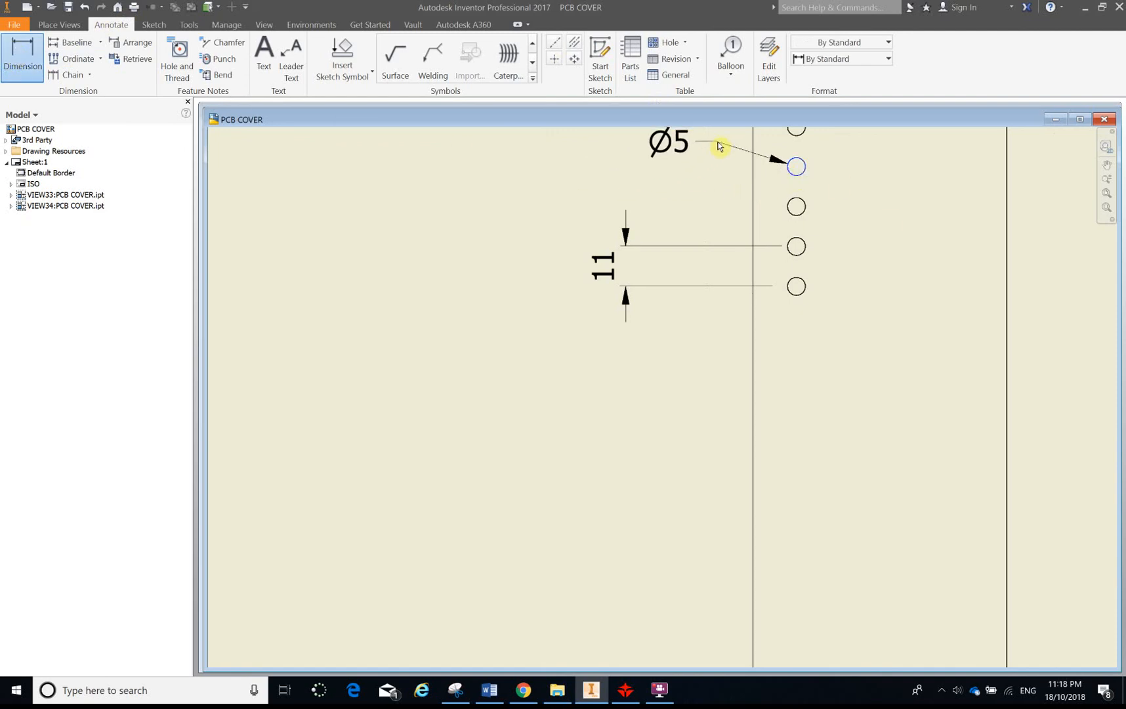
{"action": "scroll", "coordinate": [722, 171], "scroll_direction": "down", "scroll_amount": 4}
{"action": "scroll", "coordinate": [778, 358], "scroll_direction": "up", "scroll_amount": 2}
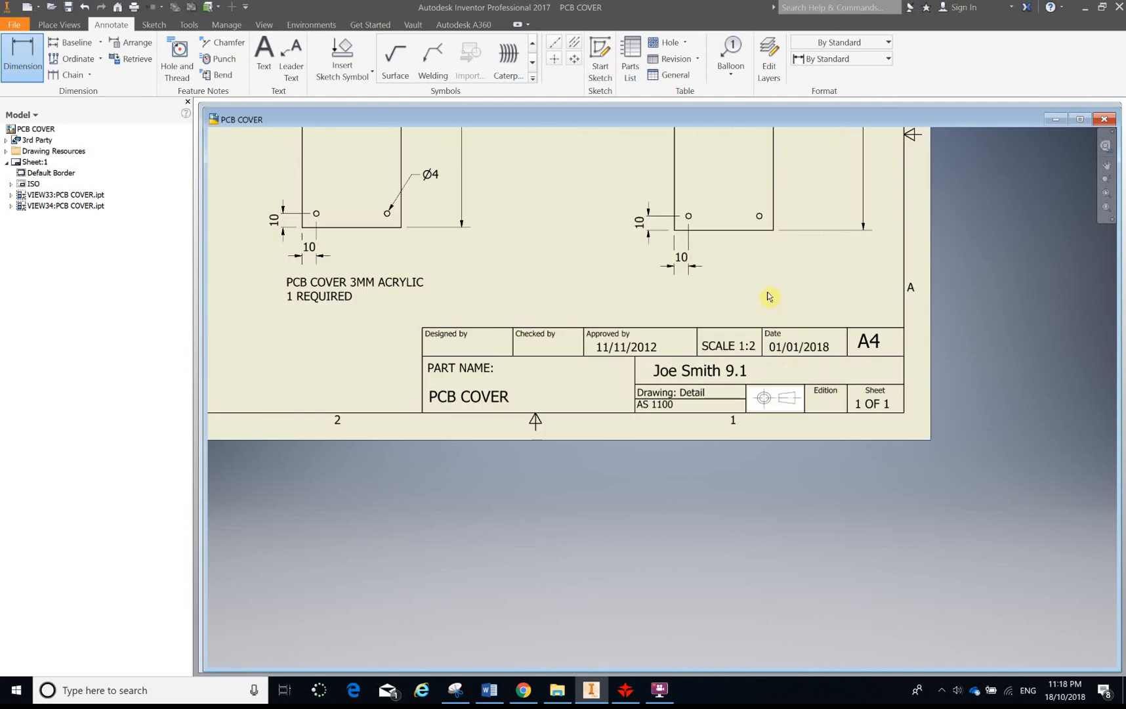
{"action": "scroll", "coordinate": [698, 200], "scroll_direction": "up", "scroll_amount": 5}
{"action": "left_click", "coordinate": [674, 250]}
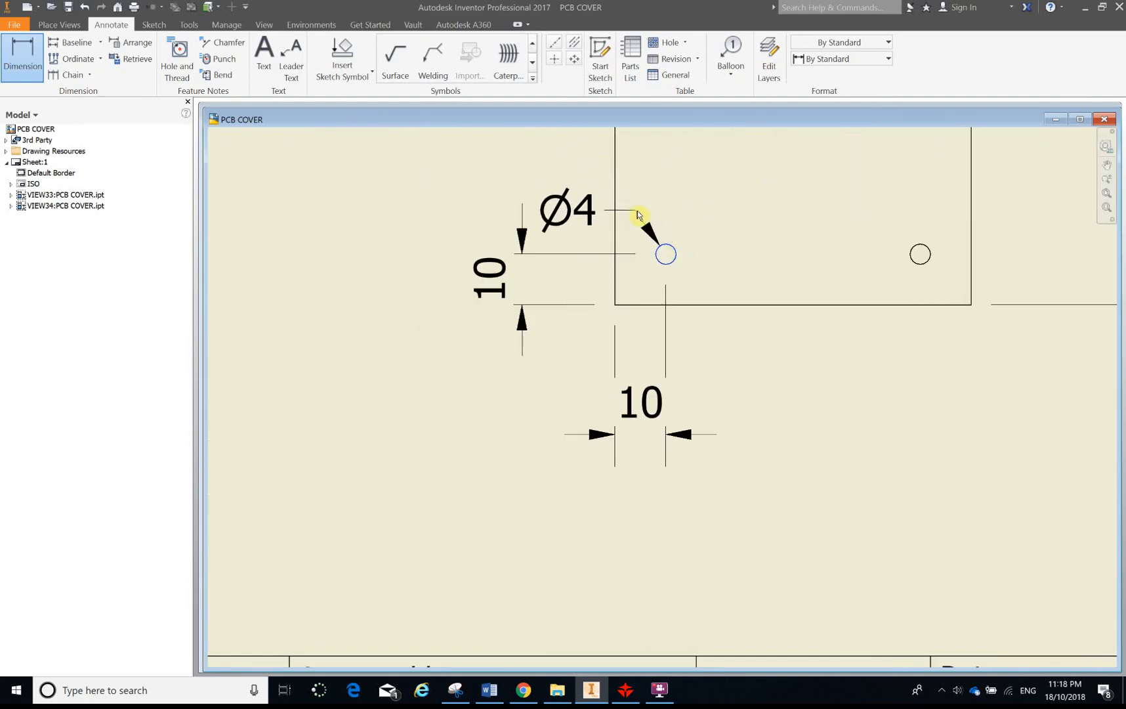
{"action": "scroll", "coordinate": [642, 220], "scroll_direction": "down", "scroll_amount": 2}
{"action": "key", "text": "Escape"}
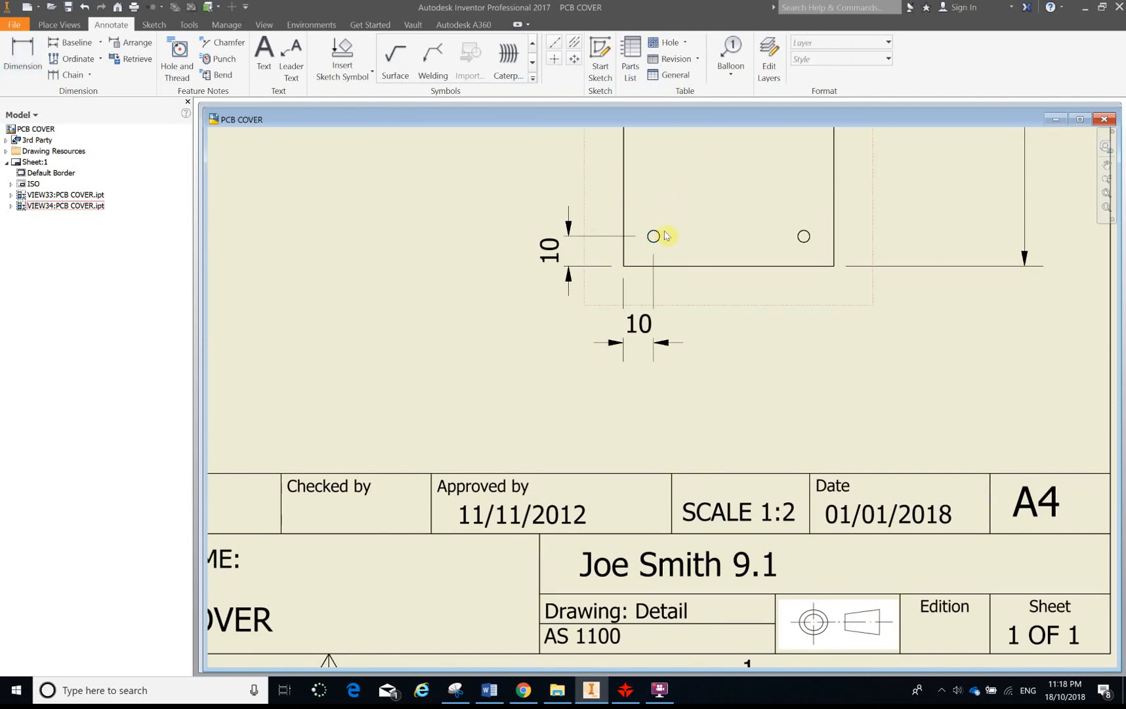
{"action": "scroll", "coordinate": [659, 235], "scroll_direction": "up", "scroll_amount": 3}
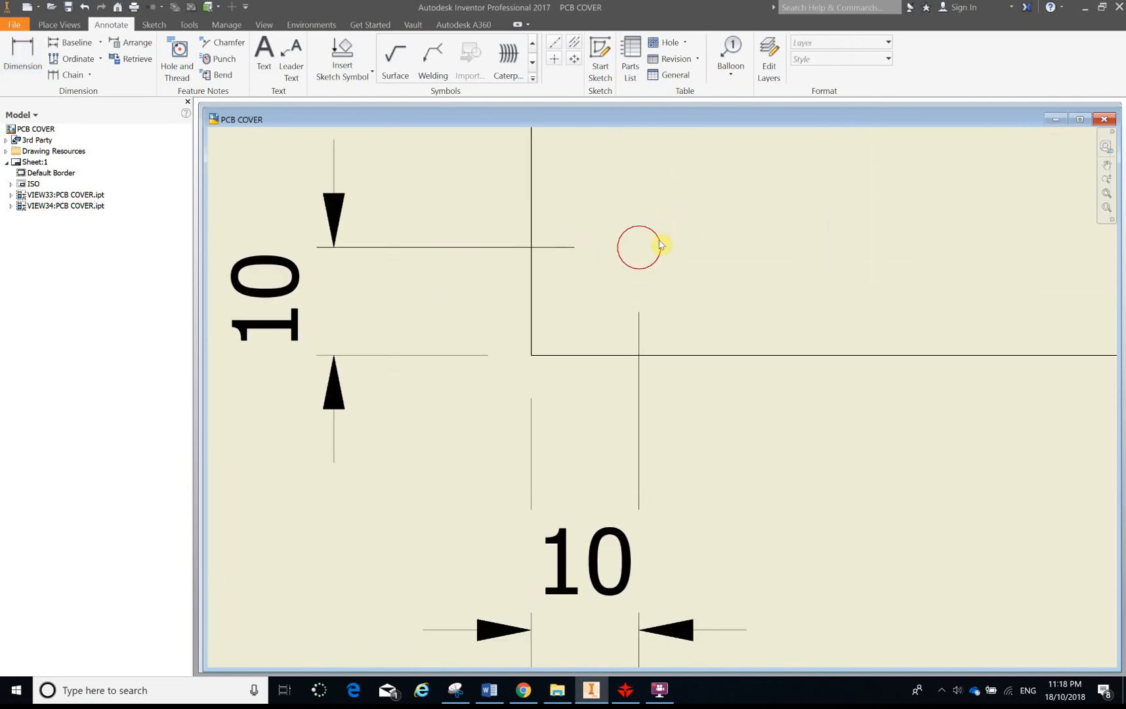
{"action": "scroll", "coordinate": [647, 223], "scroll_direction": "down", "scroll_amount": 2}
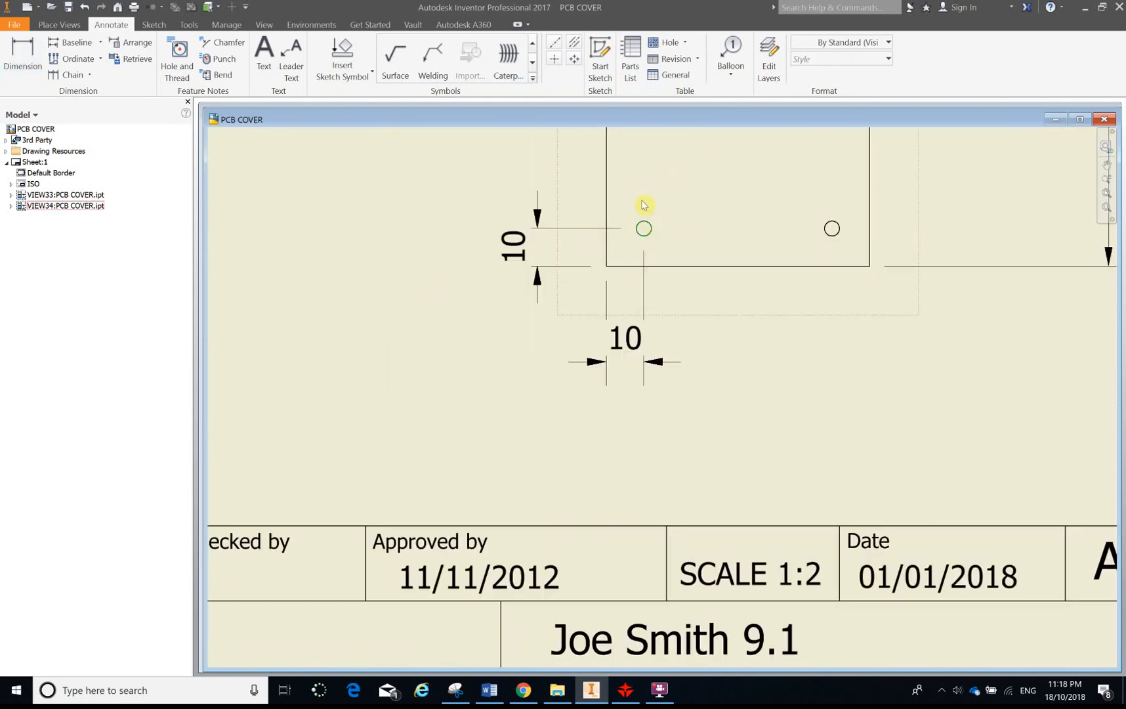
Add a Ø4 diameter dimension to the bottom-left hole of the new view, with its label above-left
{"action": "key", "text": "d"}
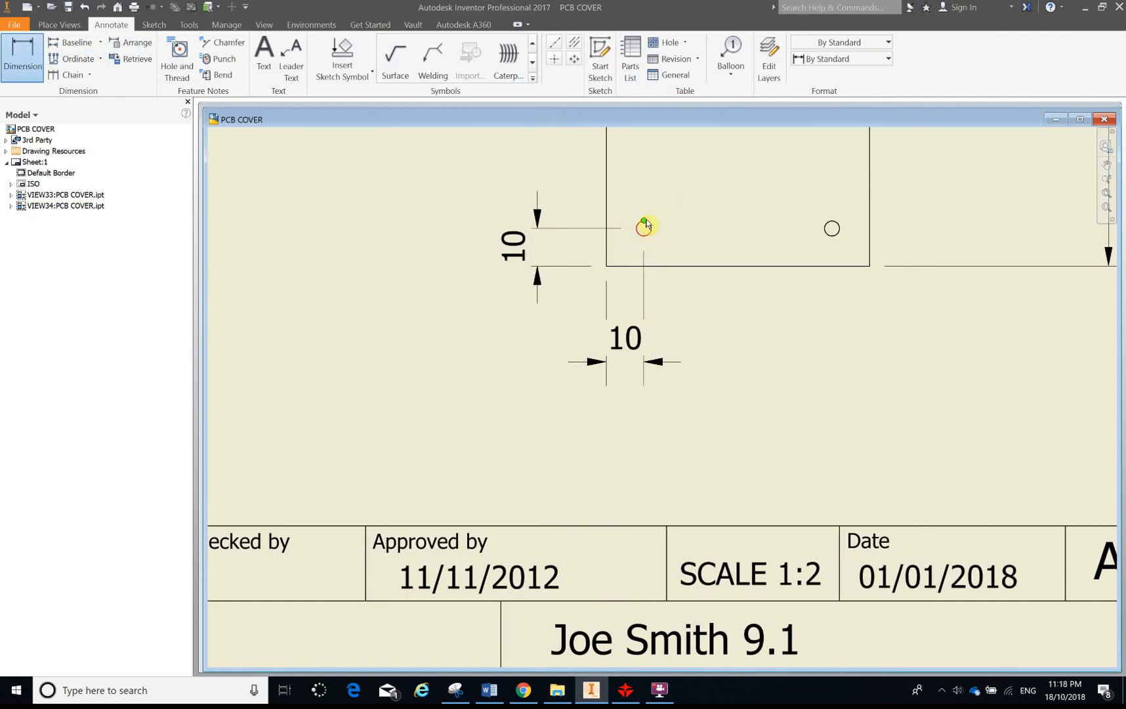
{"action": "scroll", "coordinate": [645, 235], "scroll_direction": "down", "scroll_amount": 3}
{"action": "scroll", "coordinate": [646, 229], "scroll_direction": "up", "scroll_amount": 5}
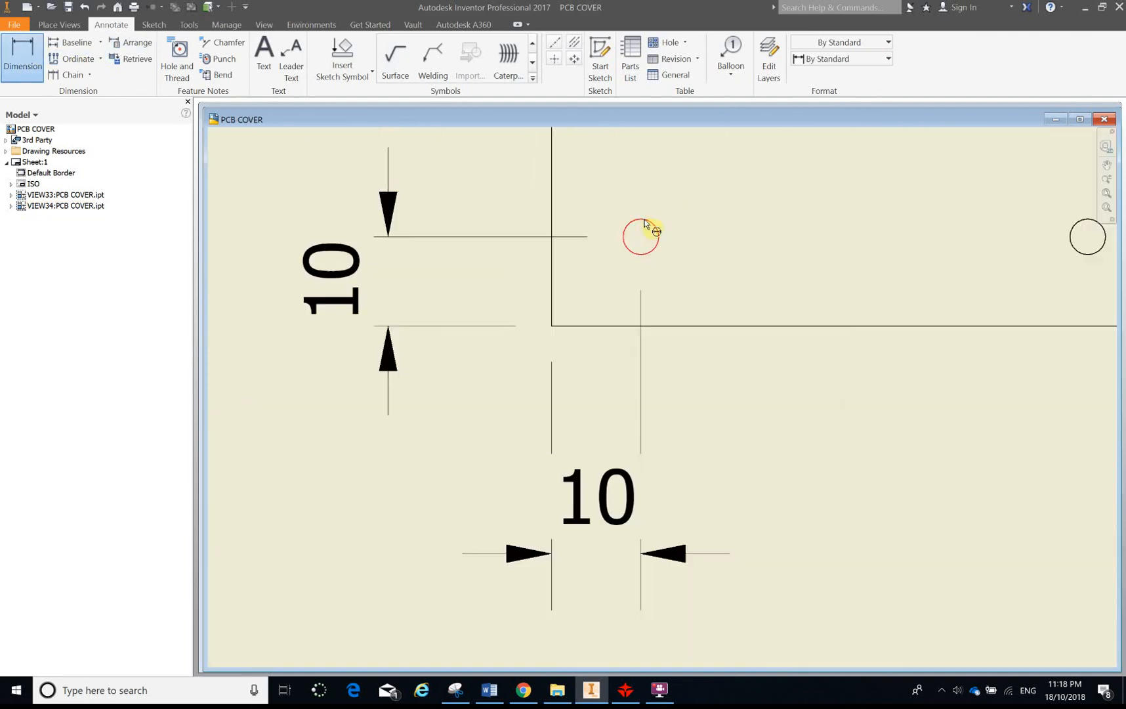
{"action": "left_click", "coordinate": [650, 256]}
{"action": "scroll", "coordinate": [617, 195], "scroll_direction": "down", "scroll_amount": 2}
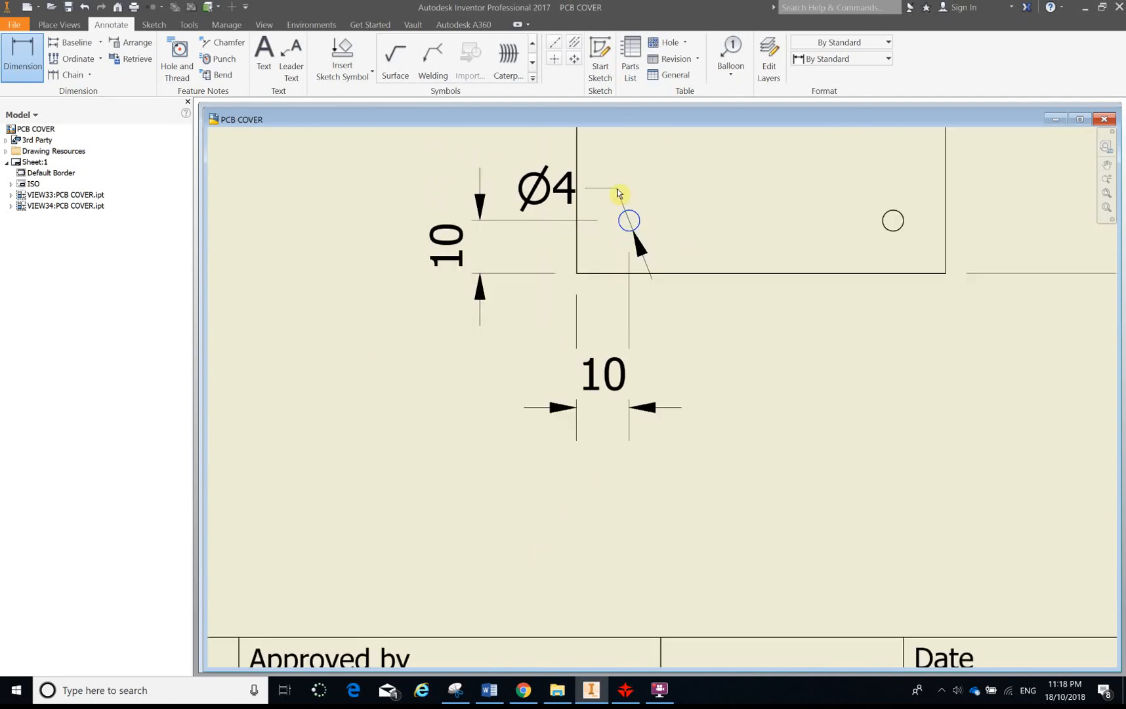
{"action": "scroll", "coordinate": [617, 194], "scroll_direction": "down", "scroll_amount": 3}
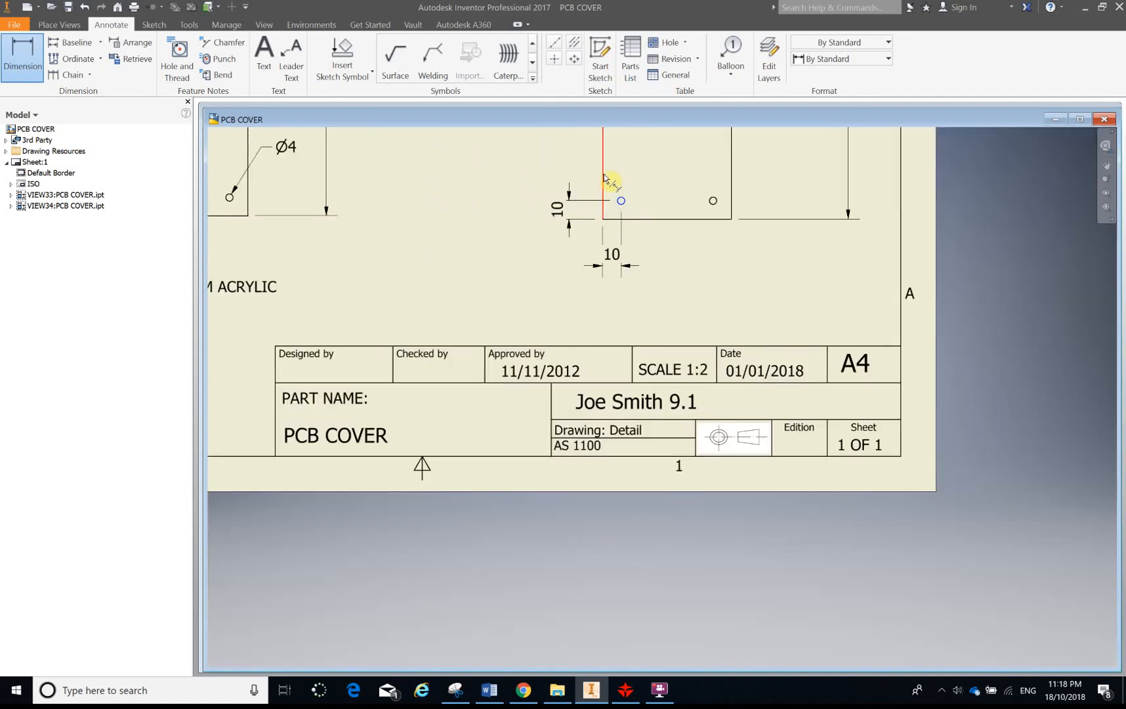
{"action": "middle_click_drag", "start_coordinate": [609, 189], "coordinate": [603, 302]}
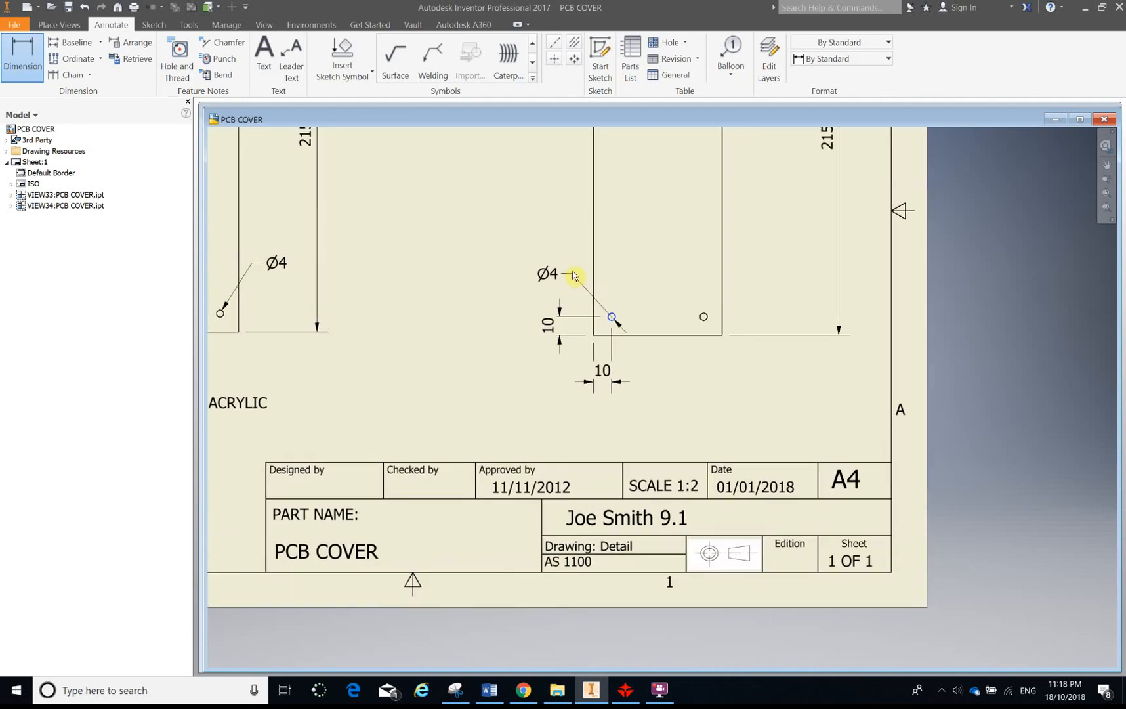
{"action": "scroll", "coordinate": [585, 292], "scroll_direction": "down", "scroll_amount": 5}
{"action": "scroll", "coordinate": [586, 297], "scroll_direction": "up", "scroll_amount": 4}
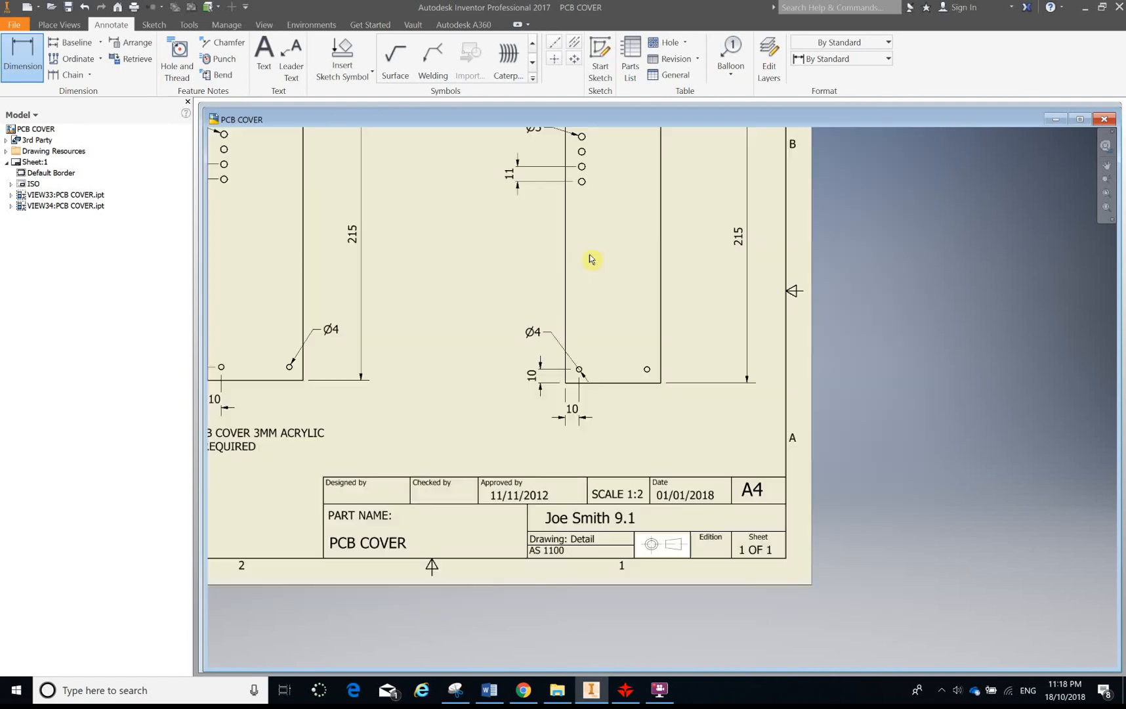
{"action": "left_click", "coordinate": [542, 343]}
{"action": "scroll", "coordinate": [575, 283], "scroll_direction": "down", "scroll_amount": 3}
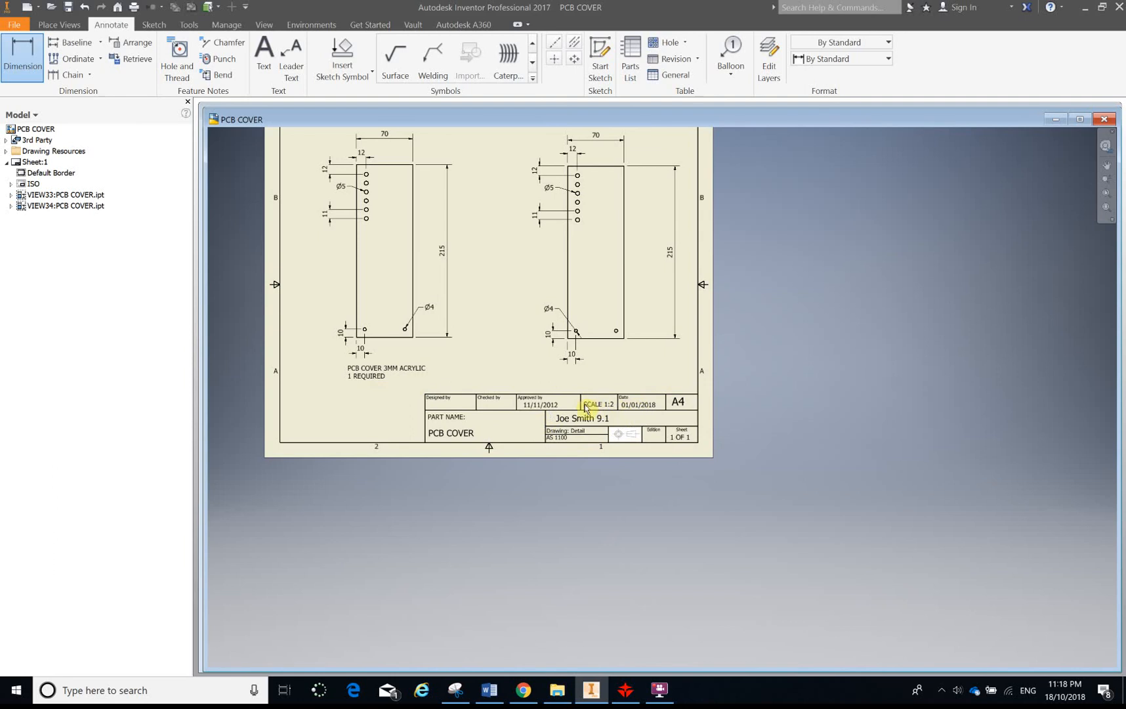
{"action": "scroll", "coordinate": [592, 403], "scroll_direction": "down", "scroll_amount": 3}
{"action": "scroll", "coordinate": [596, 387], "scroll_direction": "up", "scroll_amount": 2}
{"action": "scroll", "coordinate": [596, 387], "scroll_direction": "up", "scroll_amount": 5}
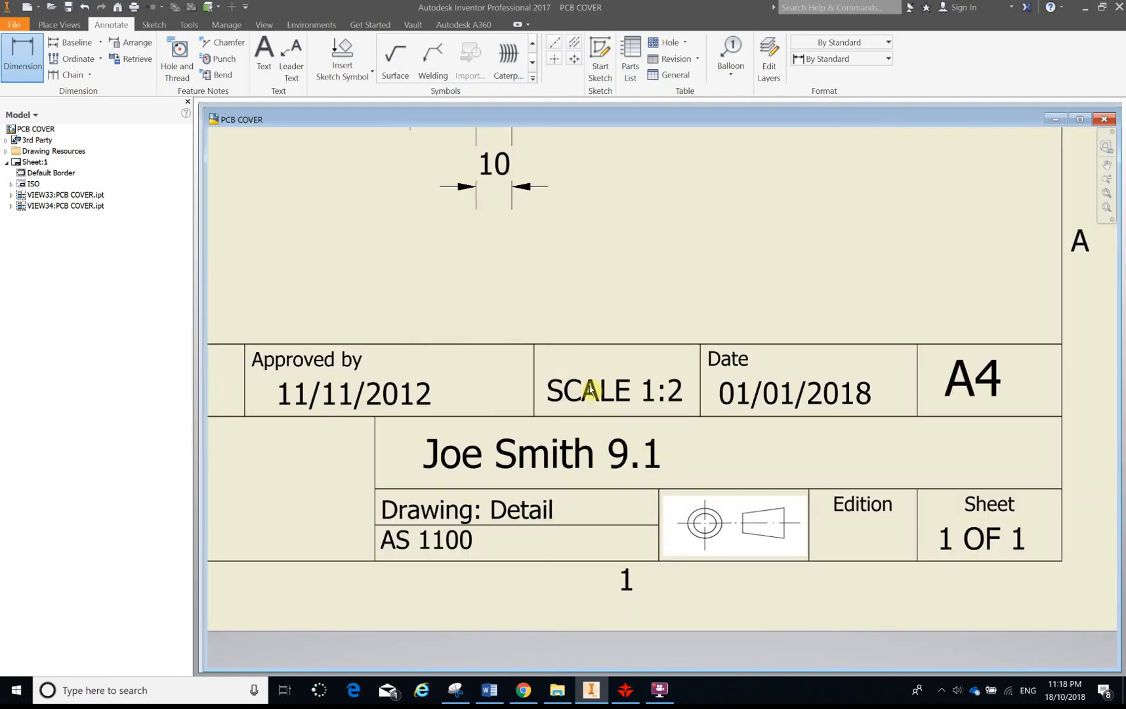
{"action": "key", "text": "Escape"}
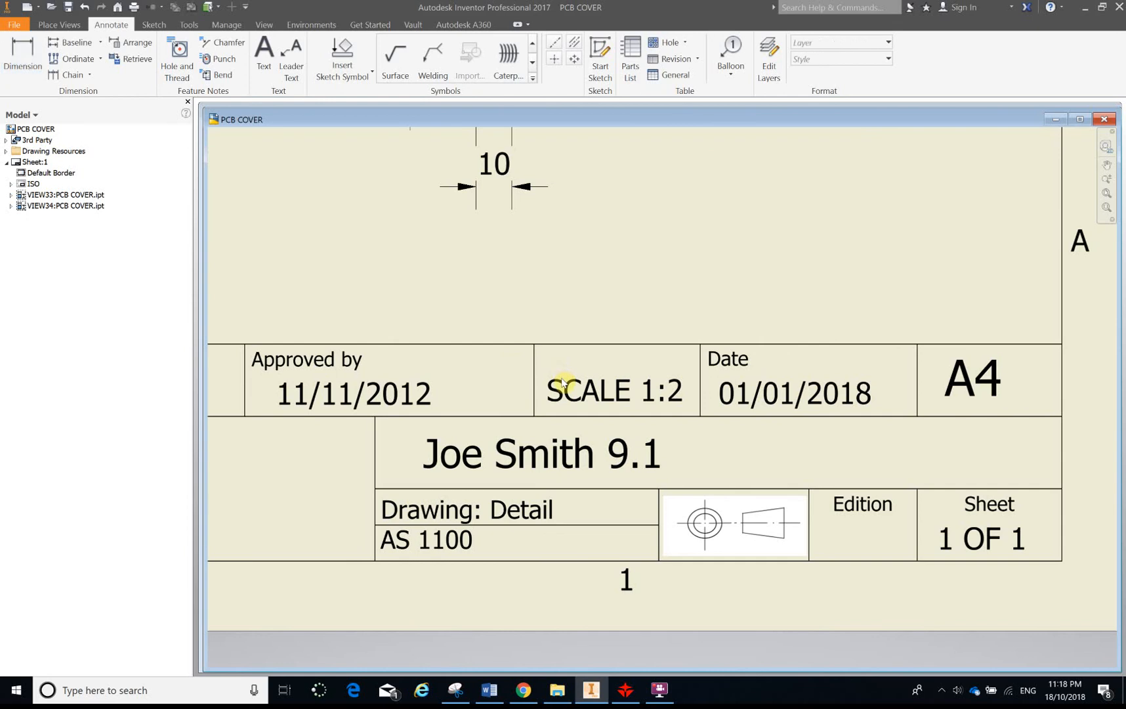
Place a copy of the SCALE 1:2 note beside the new view's bottom horizontal dimension
{"action": "left_click", "coordinate": [569, 386]}
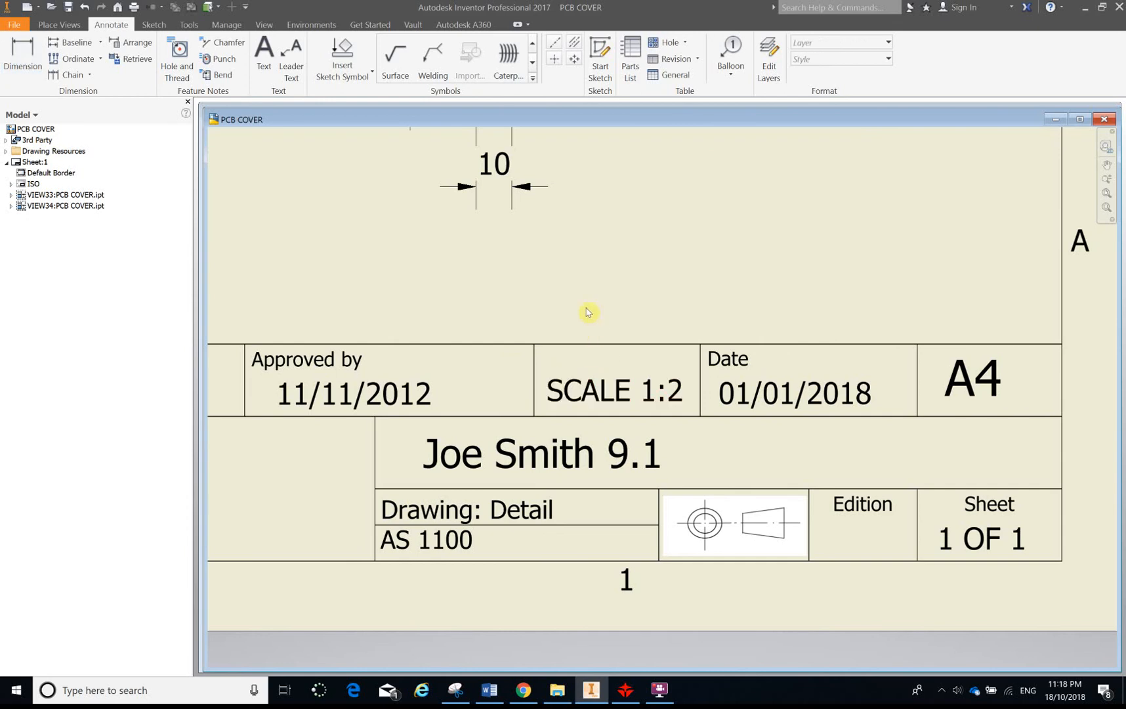
{"action": "left_click", "coordinate": [569, 388]}
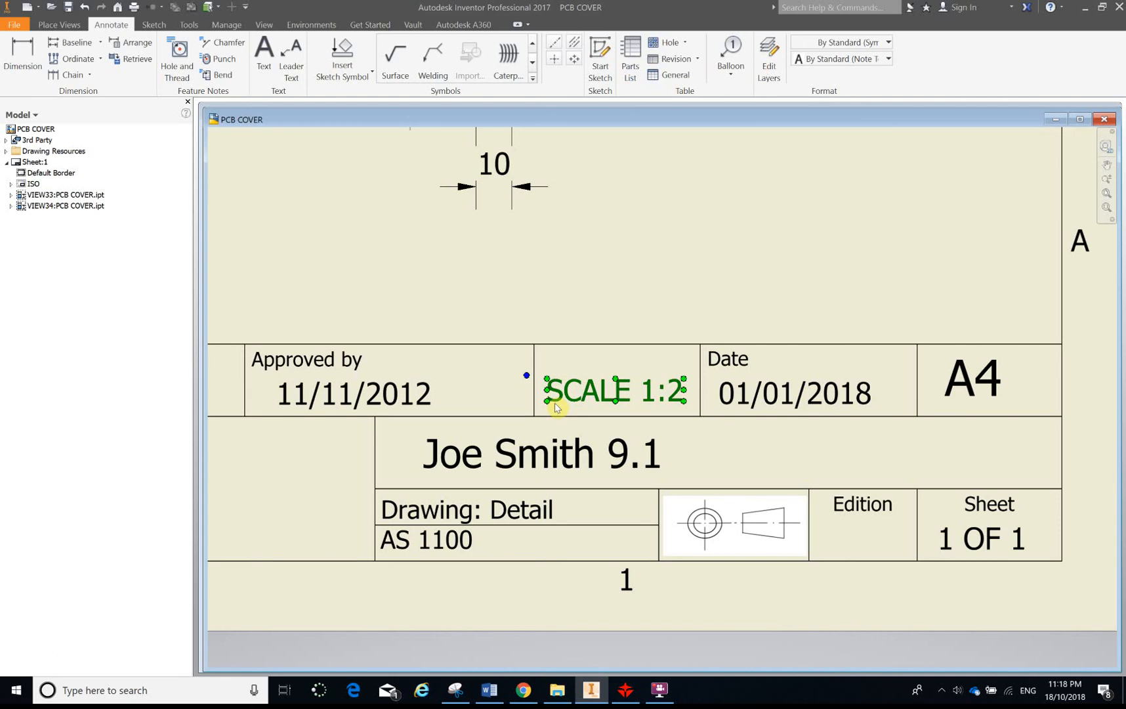
{"action": "scroll", "coordinate": [539, 345], "scroll_direction": "up", "scroll_amount": 5}
{"action": "scroll", "coordinate": [550, 301], "scroll_direction": "down", "scroll_amount": 2}
{"action": "left_click", "coordinate": [559, 328]}
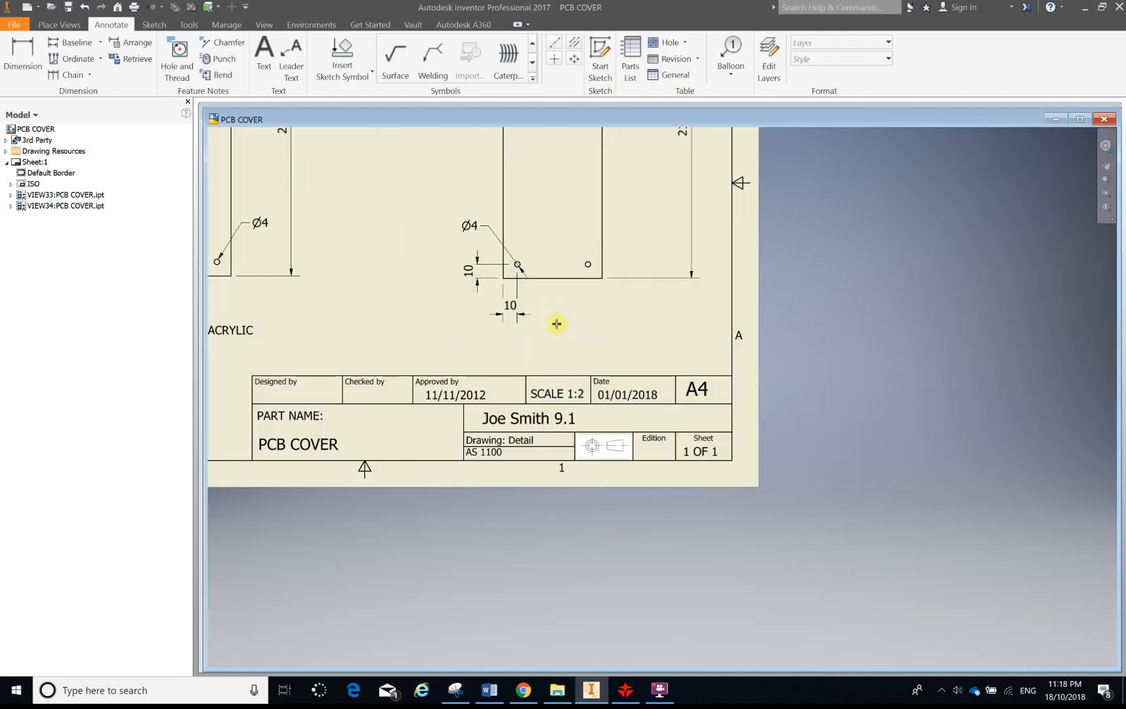
{"action": "left_click", "coordinate": [535, 308]}
{"action": "key", "text": "Escape"}
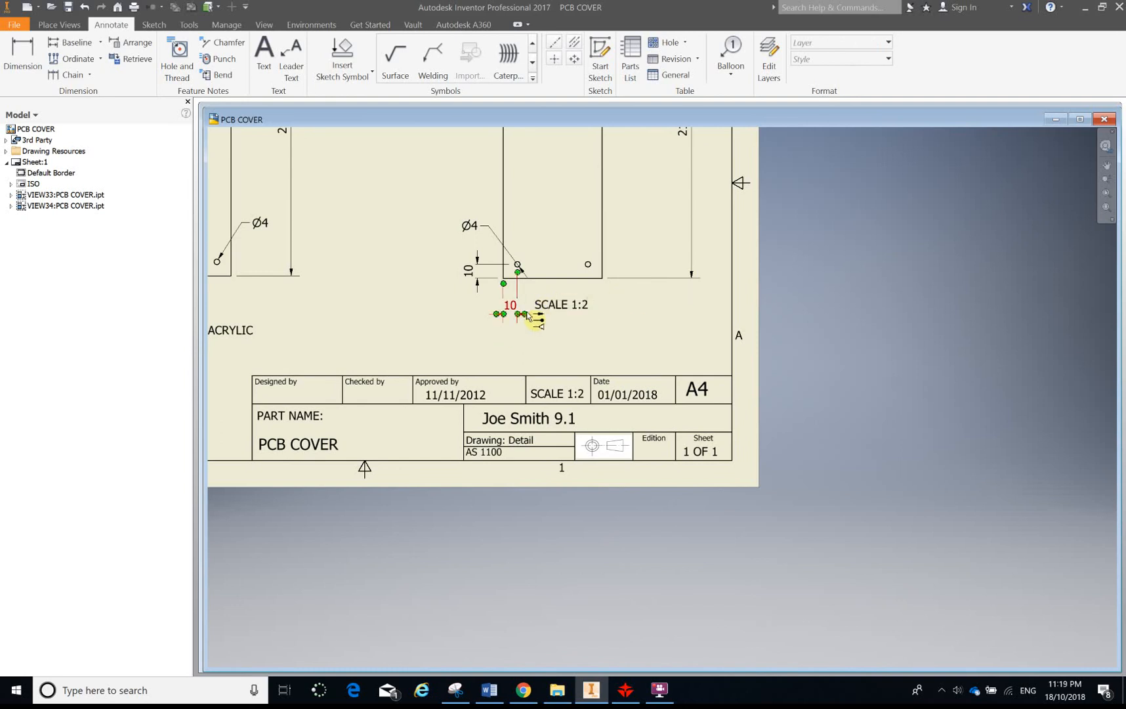
Edit the copied note's text to read PCB COVER
{"action": "scroll", "coordinate": [530, 316], "scroll_direction": "up", "scroll_amount": 2}
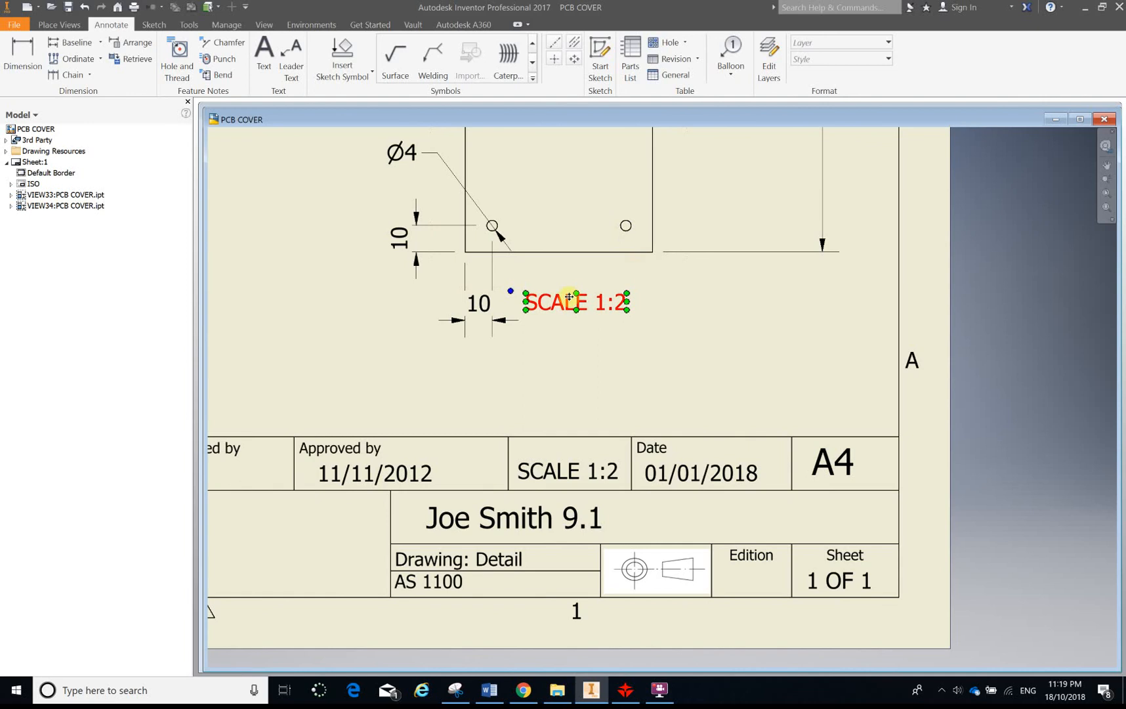
{"action": "double_click", "coordinate": [565, 299]}
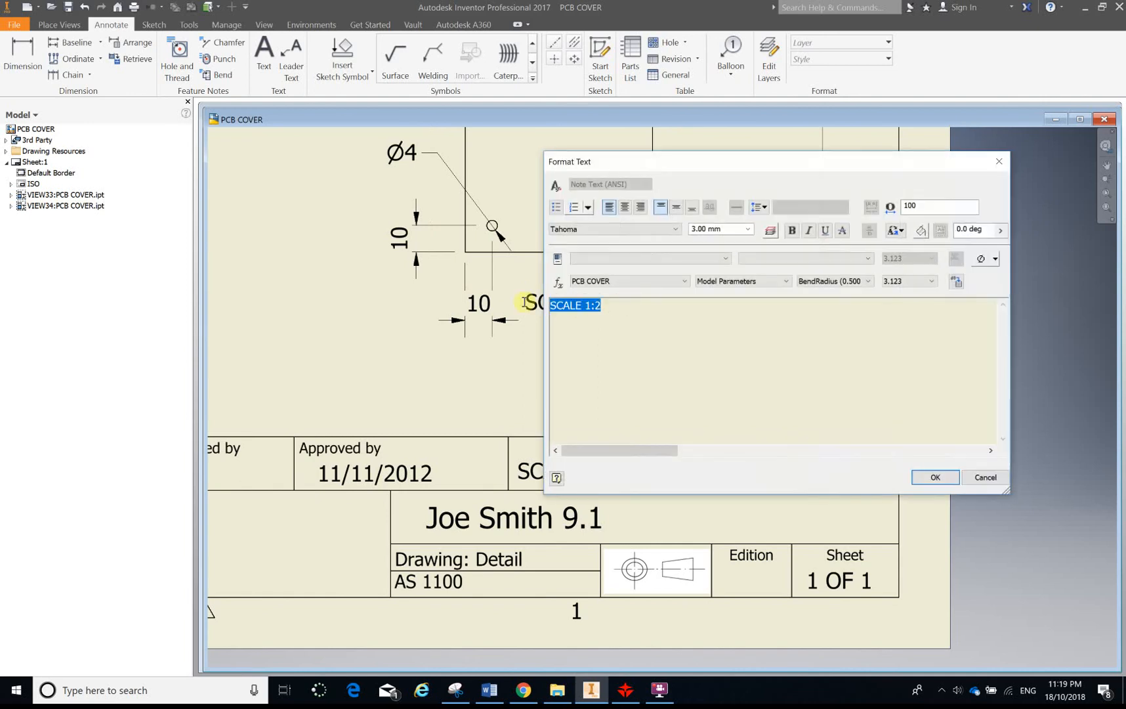
{"action": "key", "text": "BackSpace"}
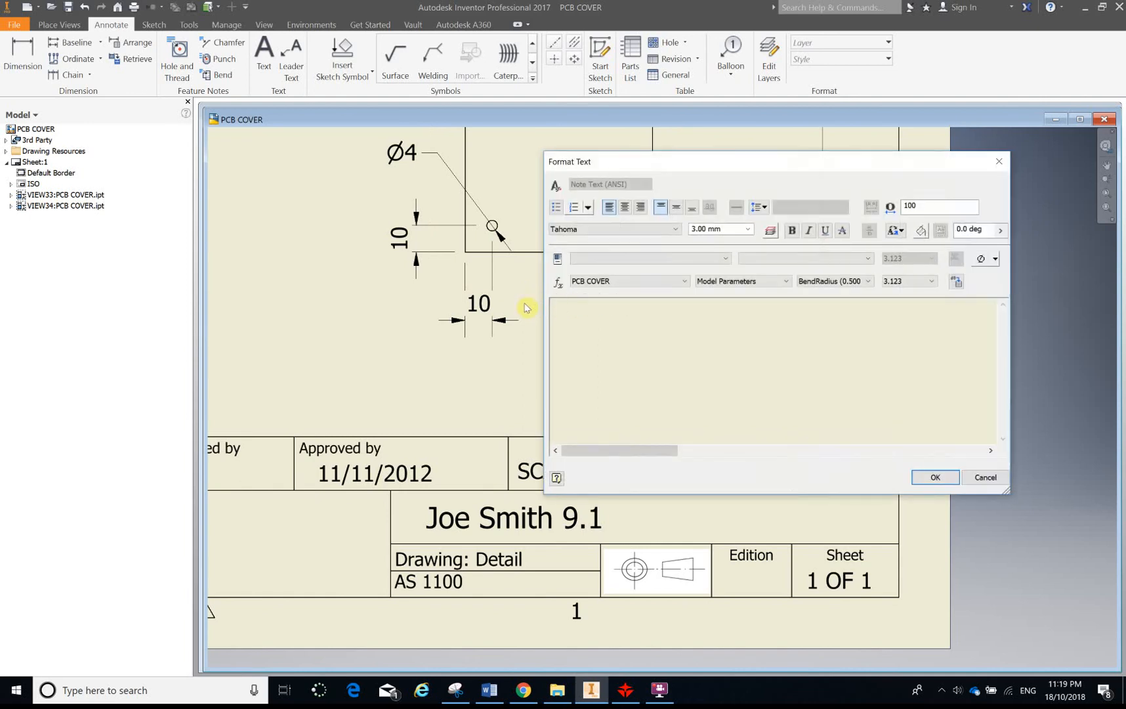
{"action": "type", "text": "pcb "}
{"action": "type", "text": "B COVER"}
{"action": "left_click", "coordinate": [936, 478]}
{"action": "scroll", "coordinate": [548, 420], "scroll_direction": "down", "scroll_amount": 5}
{"action": "scroll", "coordinate": [412, 342], "scroll_direction": "up", "scroll_amount": 3}
{"action": "scroll", "coordinate": [412, 342], "scroll_direction": "up", "scroll_amount": 2}
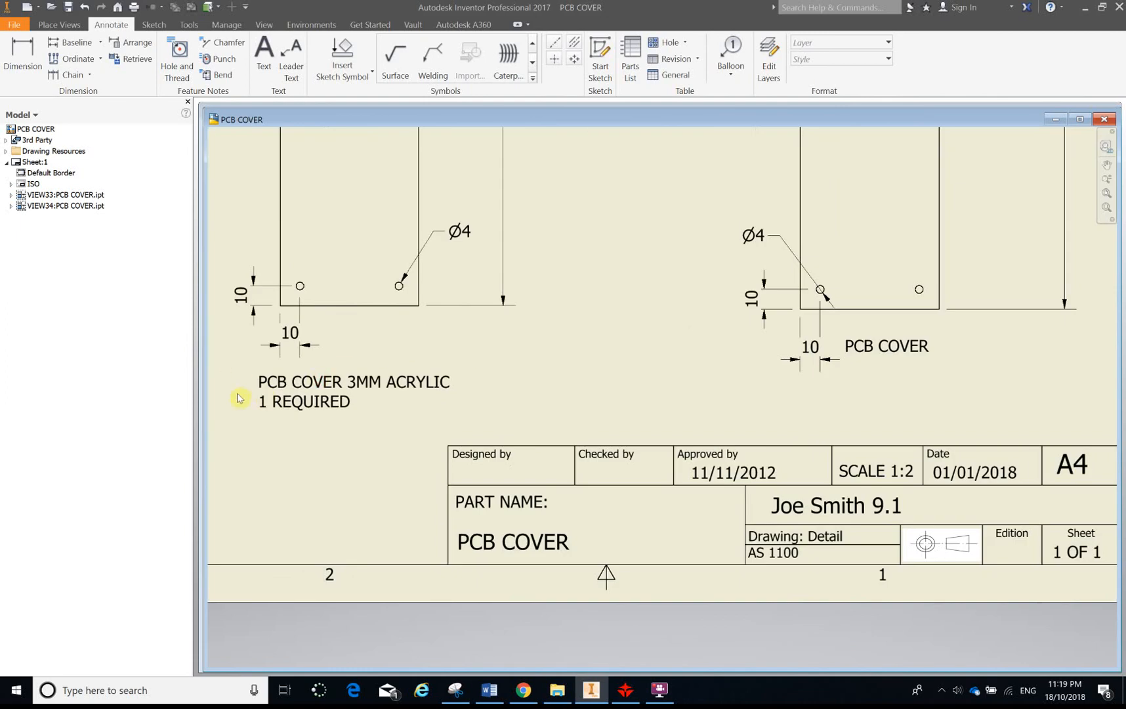
{"action": "scroll", "coordinate": [478, 434], "scroll_direction": "down", "scroll_amount": 3}
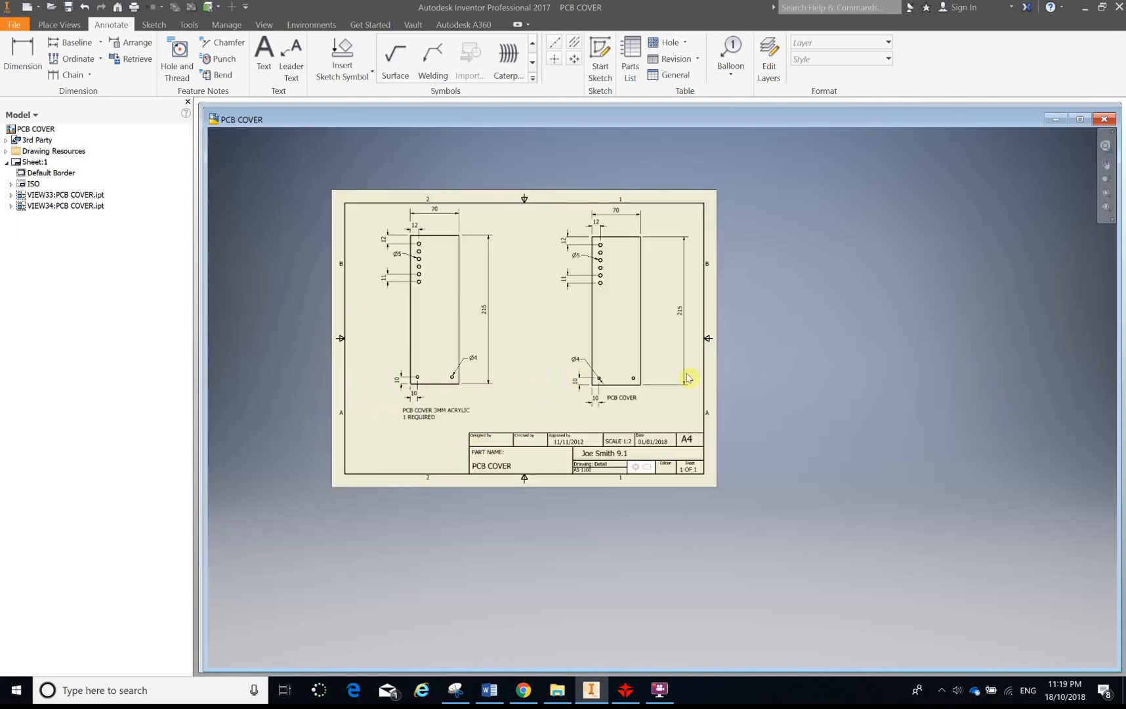
Try to capture the finished drawing sheet with a new Snipping Tool snip
{"action": "left_click", "coordinate": [463, 690]}
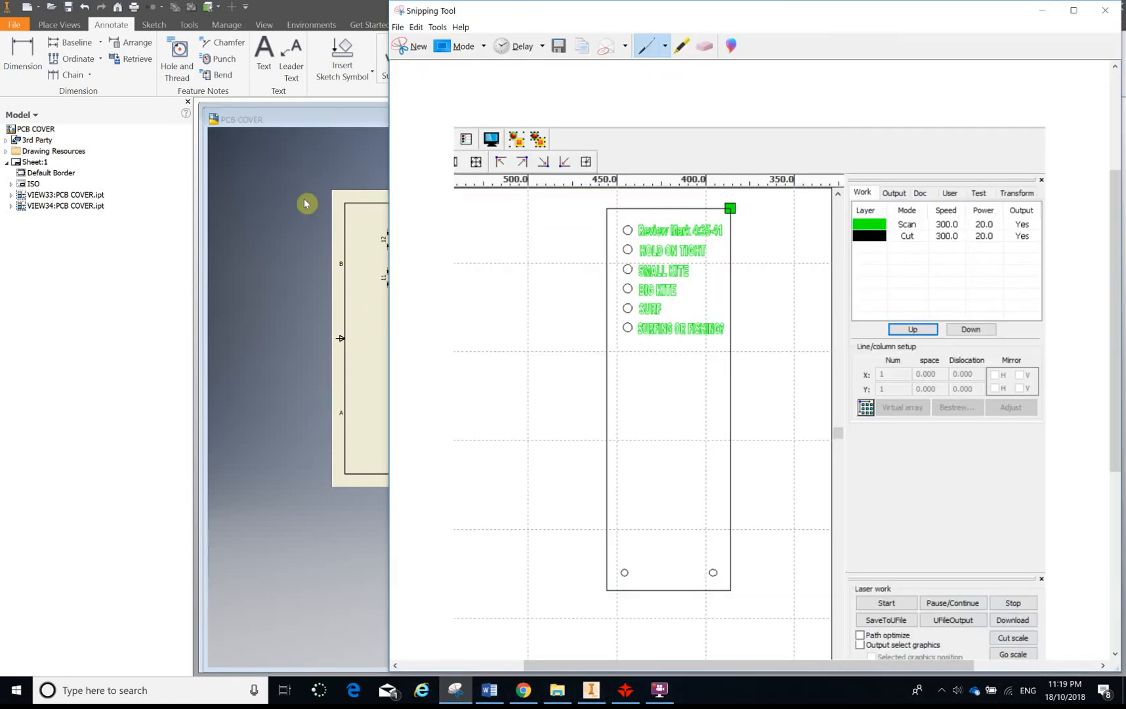
{"action": "left_click", "coordinate": [418, 49]}
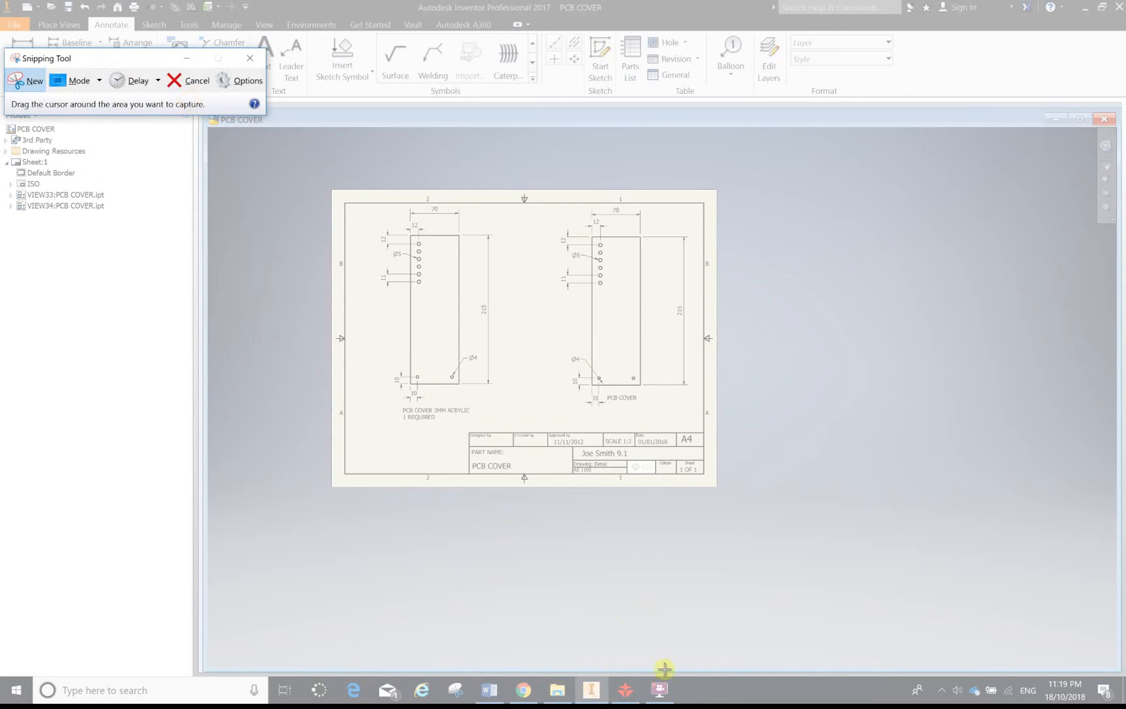
{"action": "left_click", "coordinate": [662, 693]}
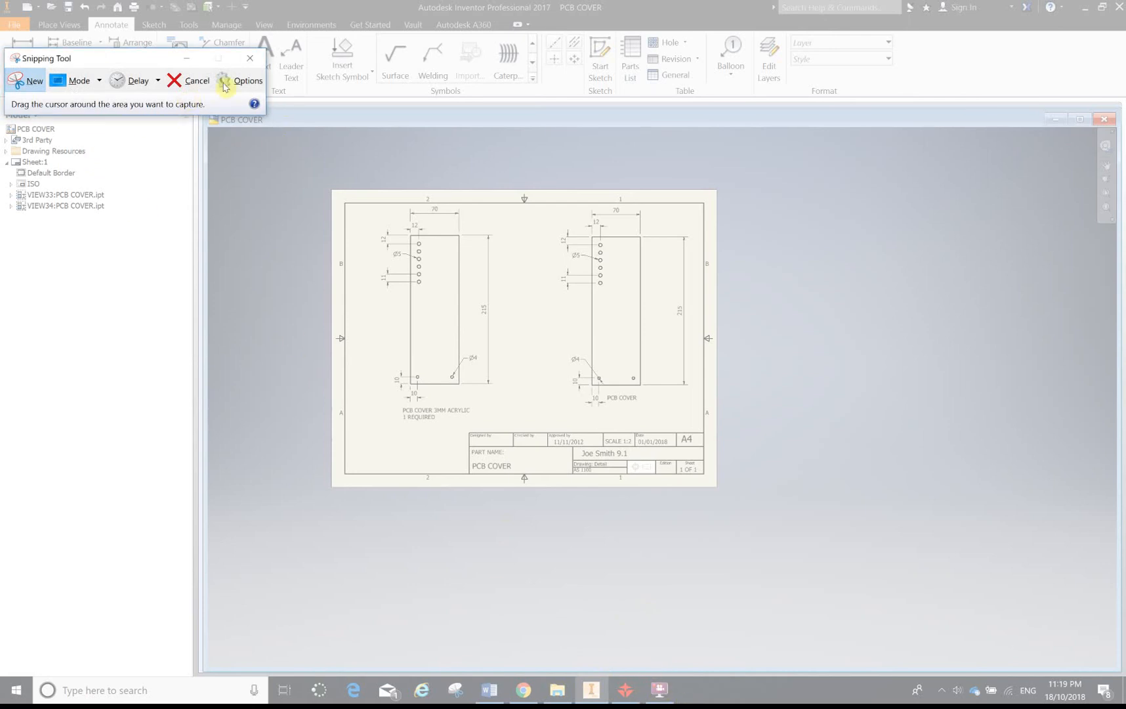
{"action": "left_click", "coordinate": [187, 80]}
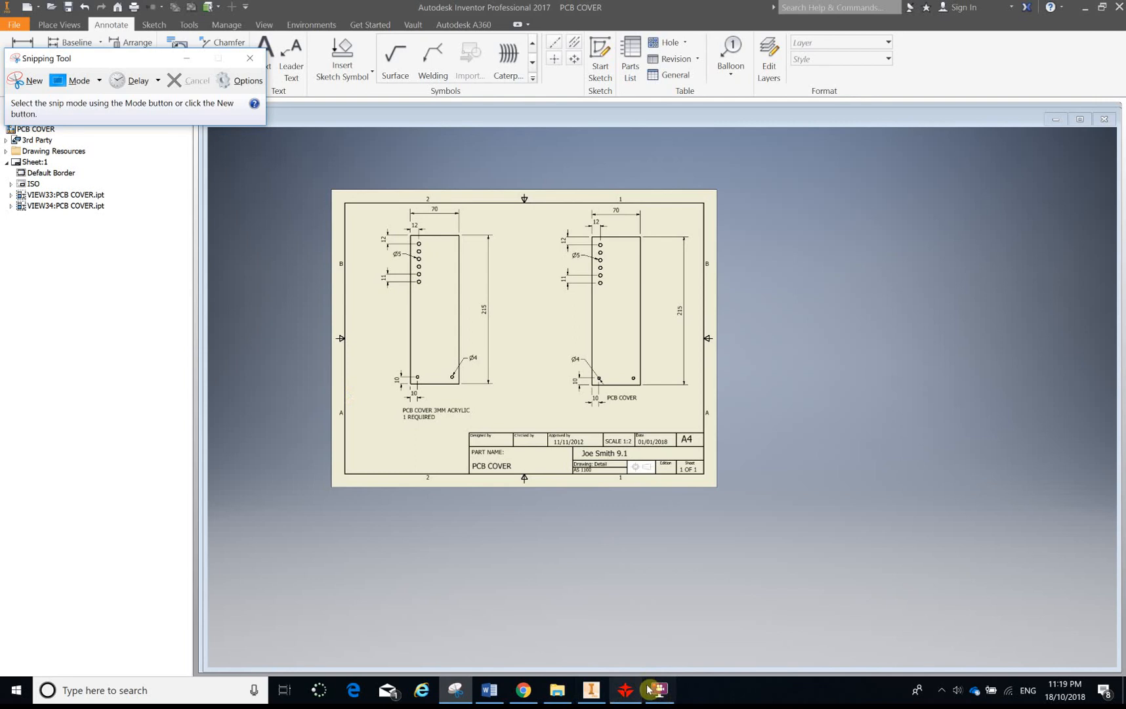